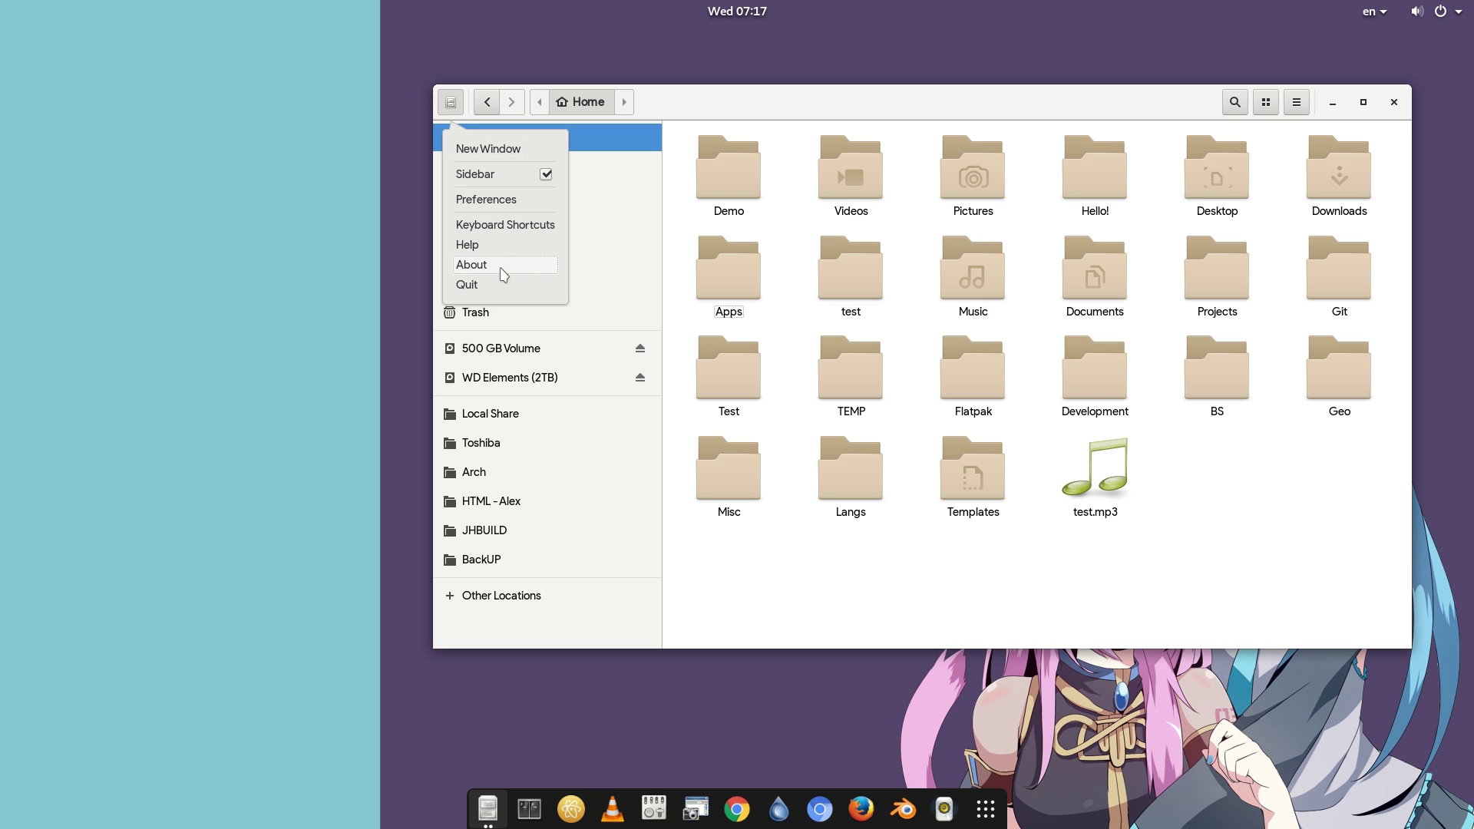
View the file manager's version information and its credits, and close the About window
left_click(501, 269)
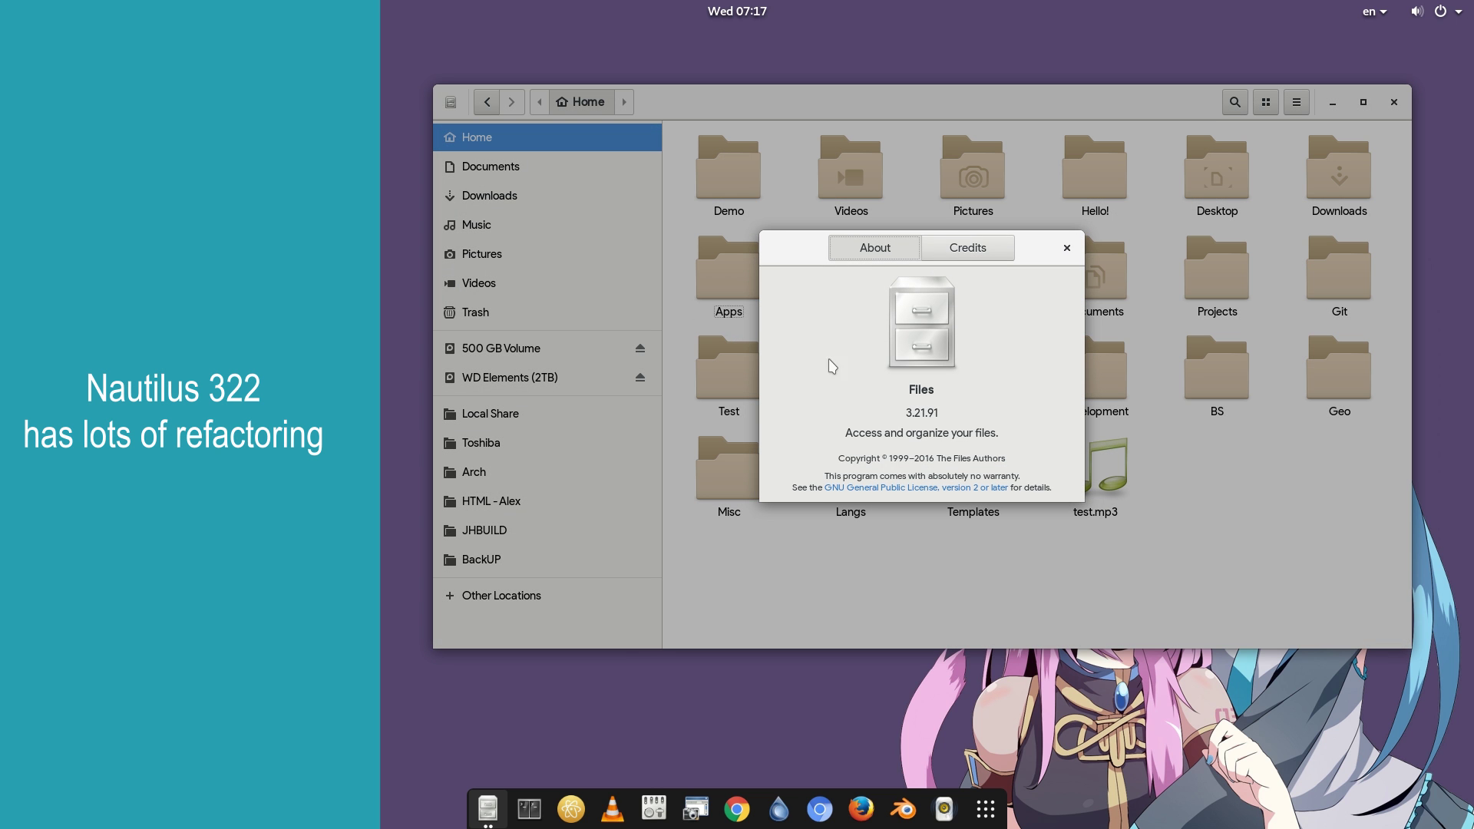
left_click(977, 255)
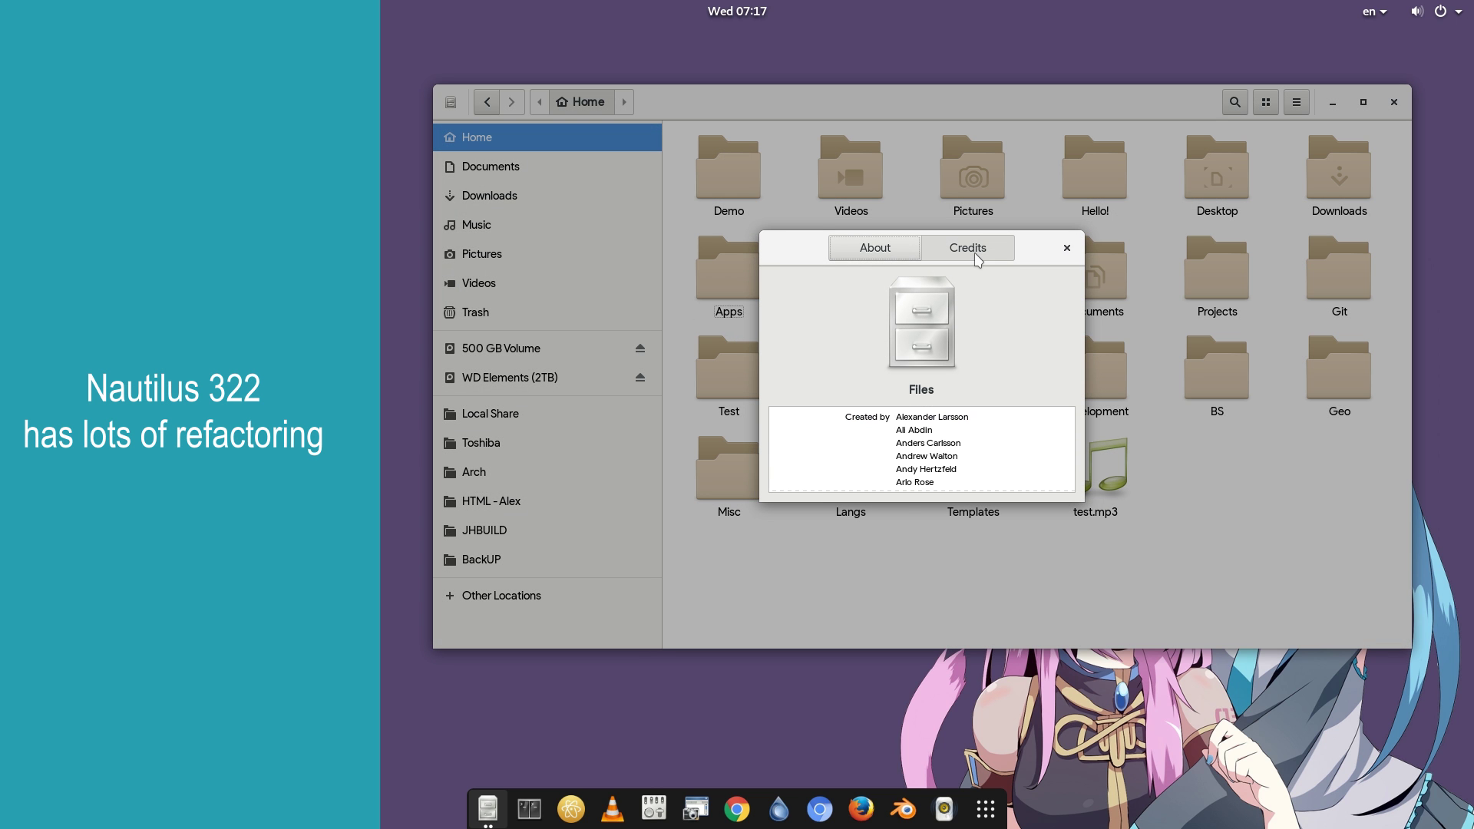
left_click(888, 252)
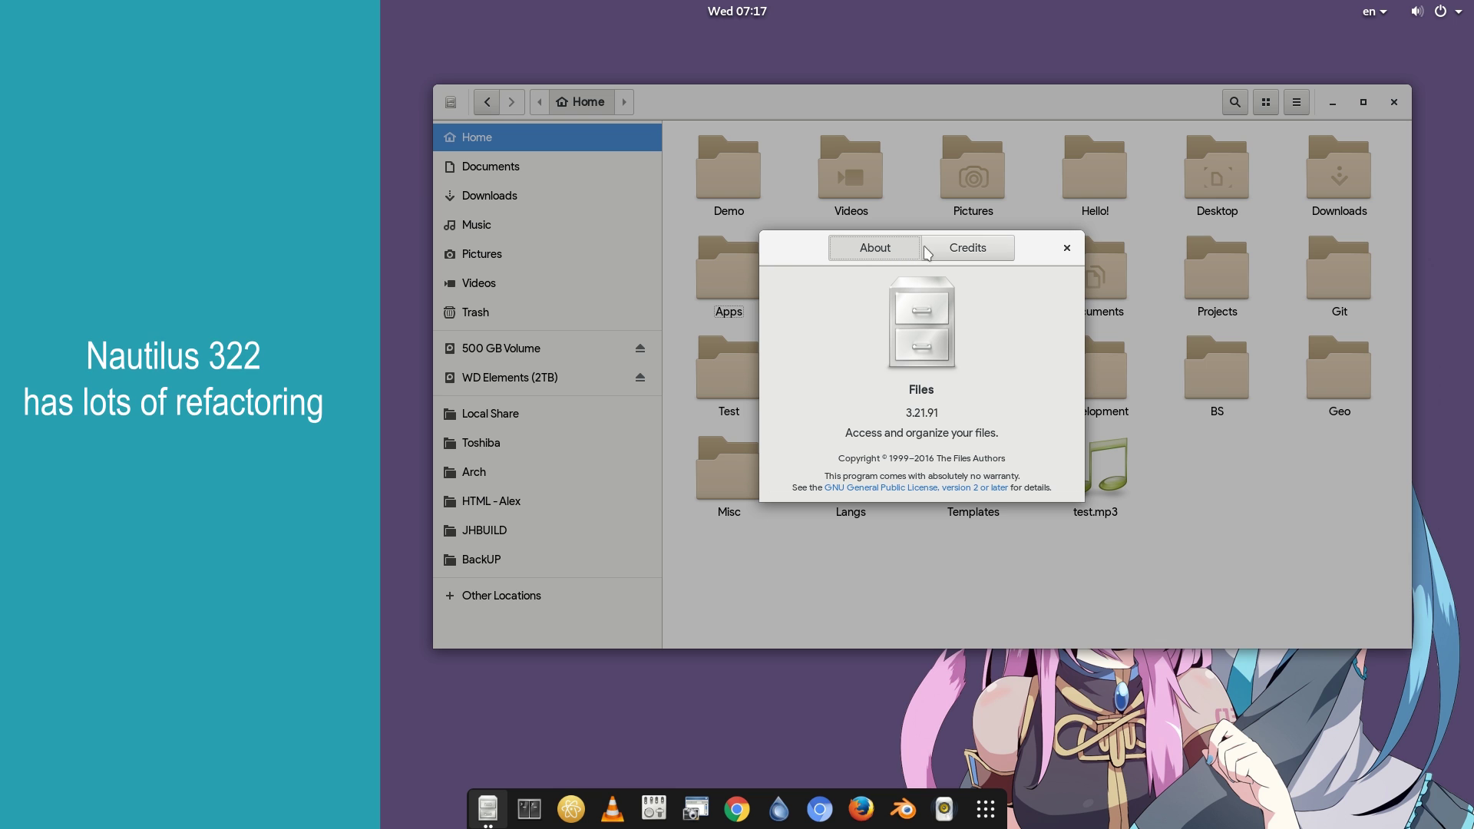
left_click(1064, 251)
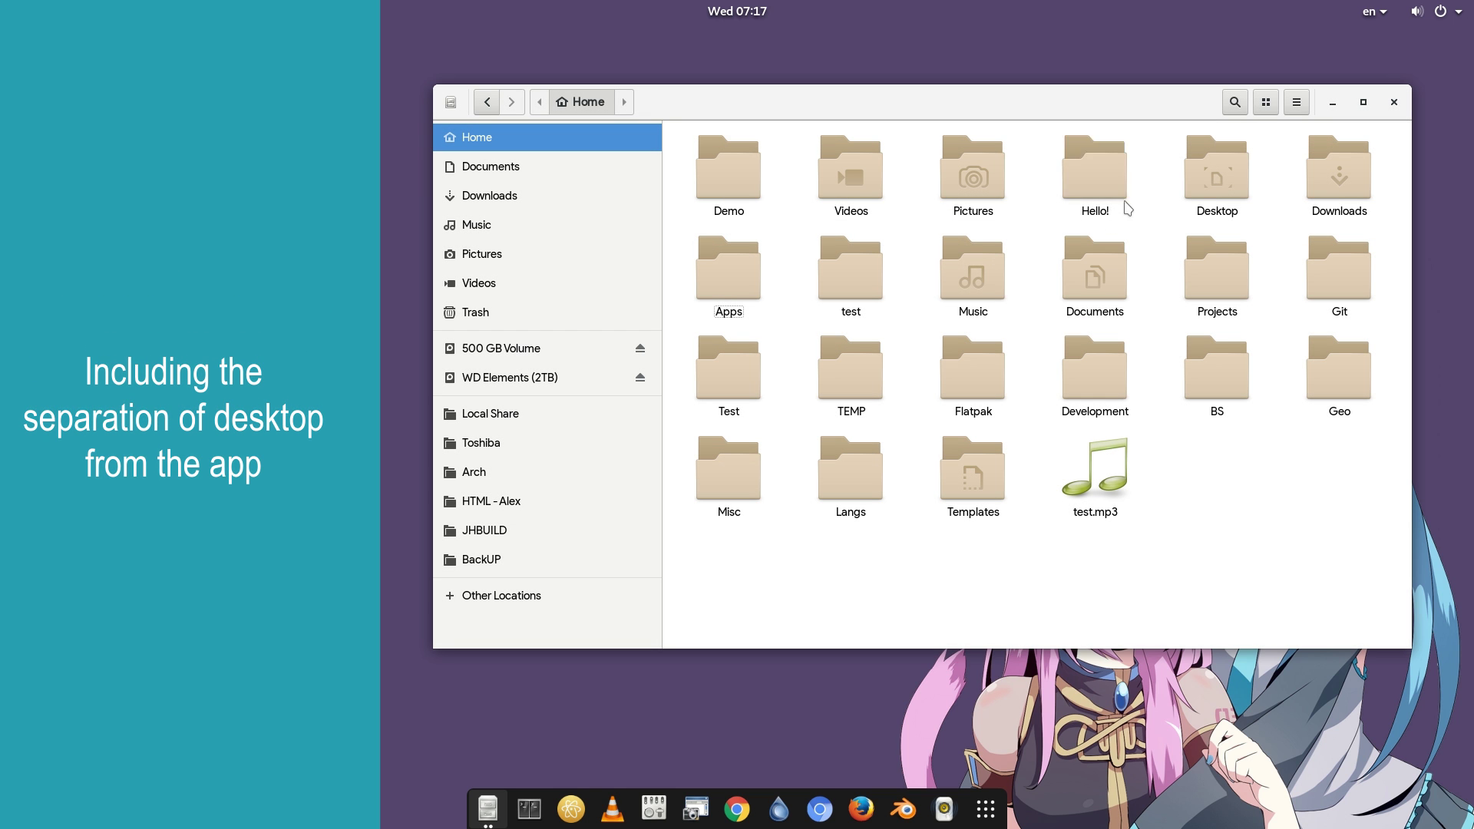
Find the Demo folder by searching from the home folder and open it
left_click(1231, 107)
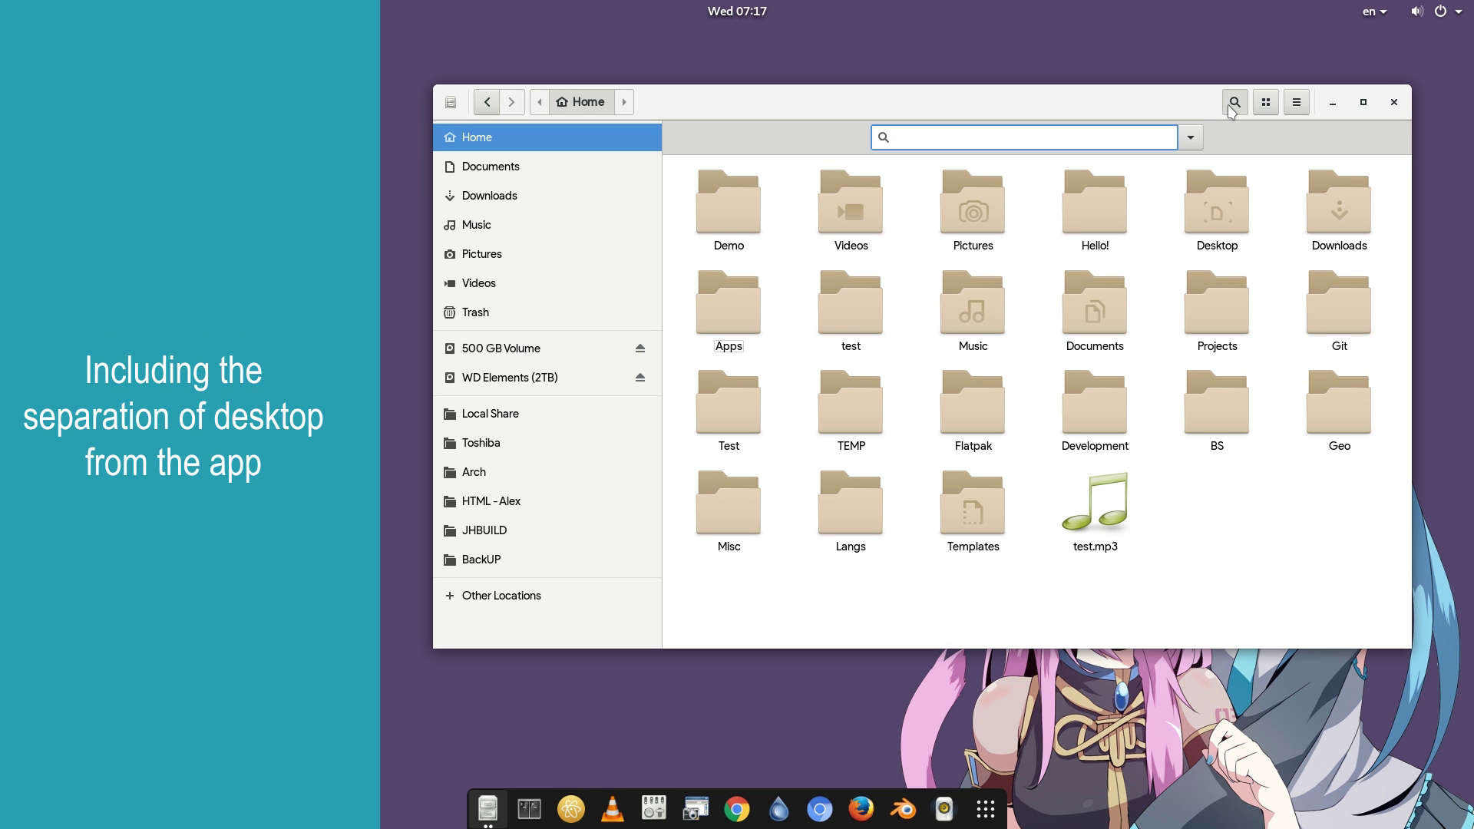
type("demo")
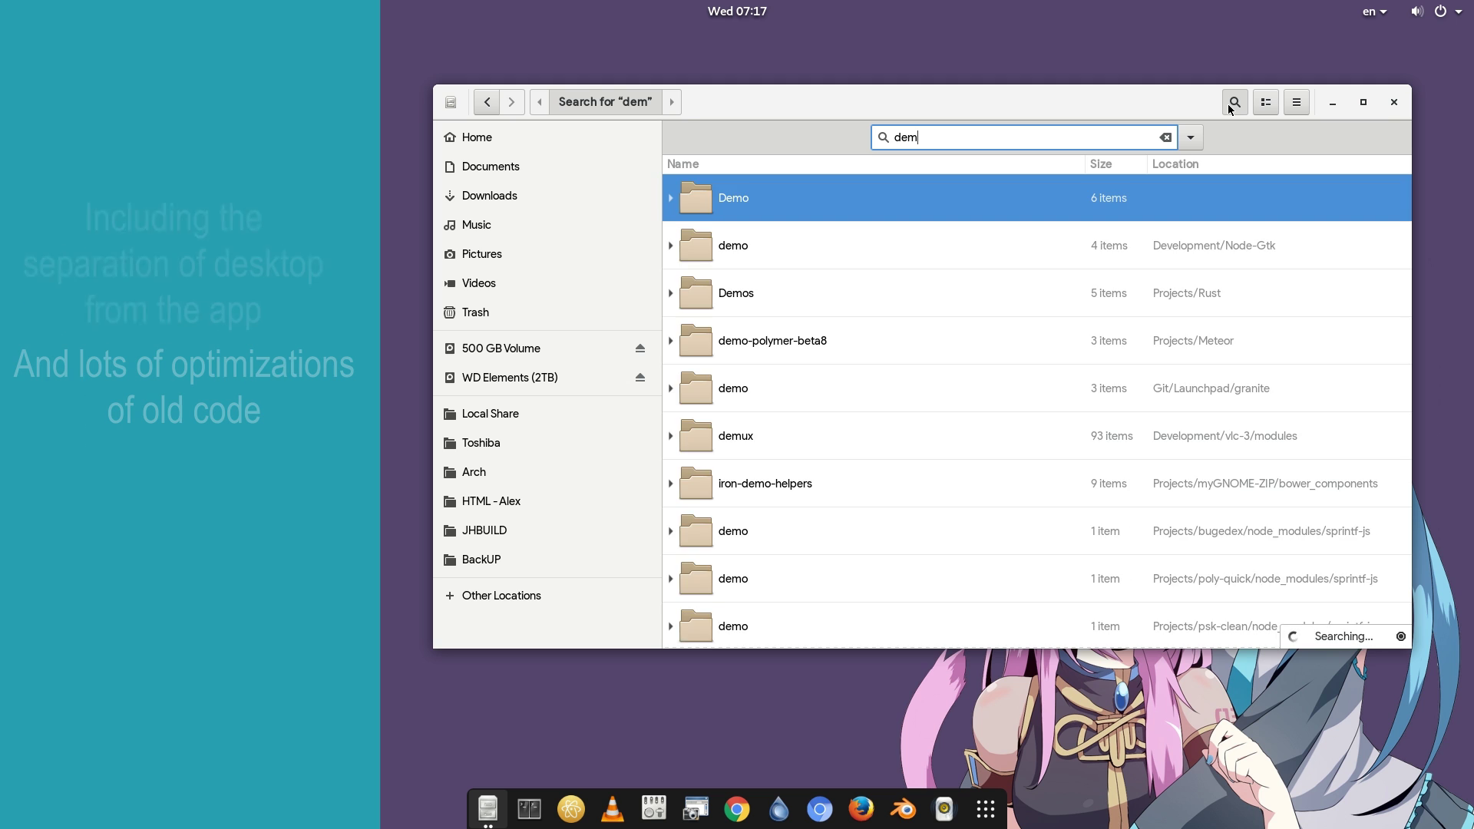
double_click(919, 198)
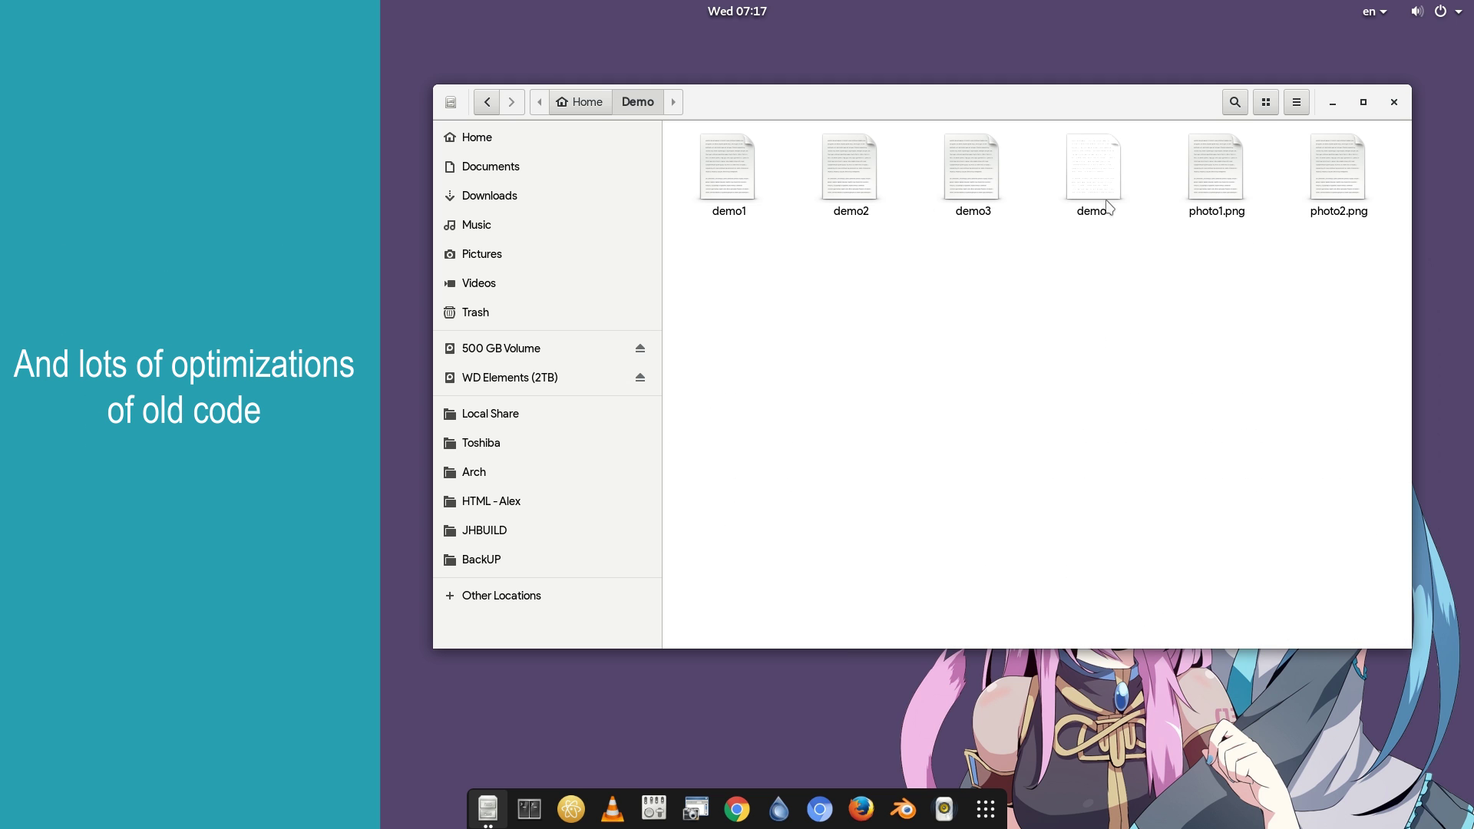
Group the files demo1 through demo4 into a new folder with the suggested name demo
left_click_drag(1147, 192, 707, 252)
right_click(730, 215)
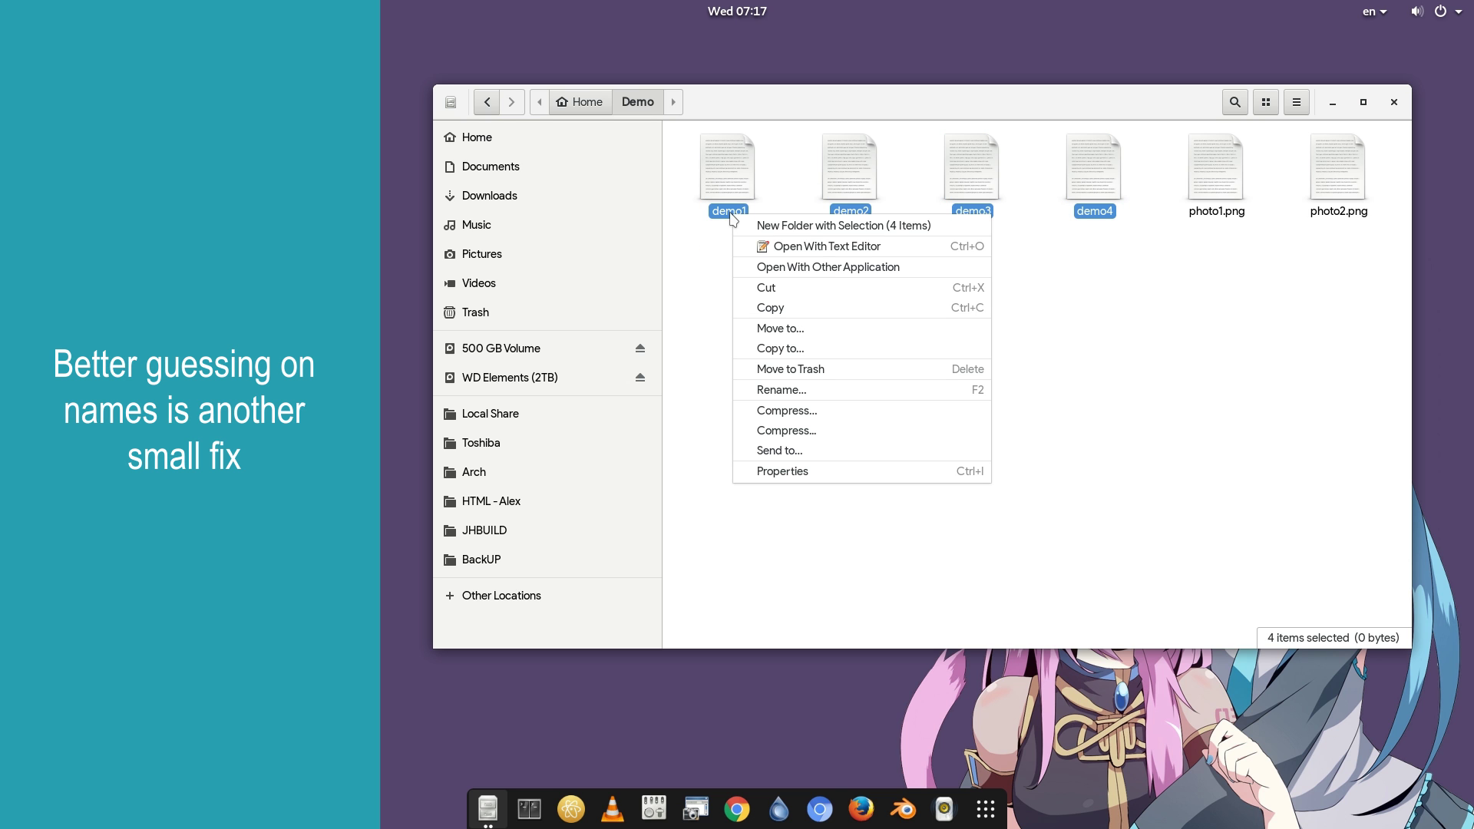
left_click(768, 226)
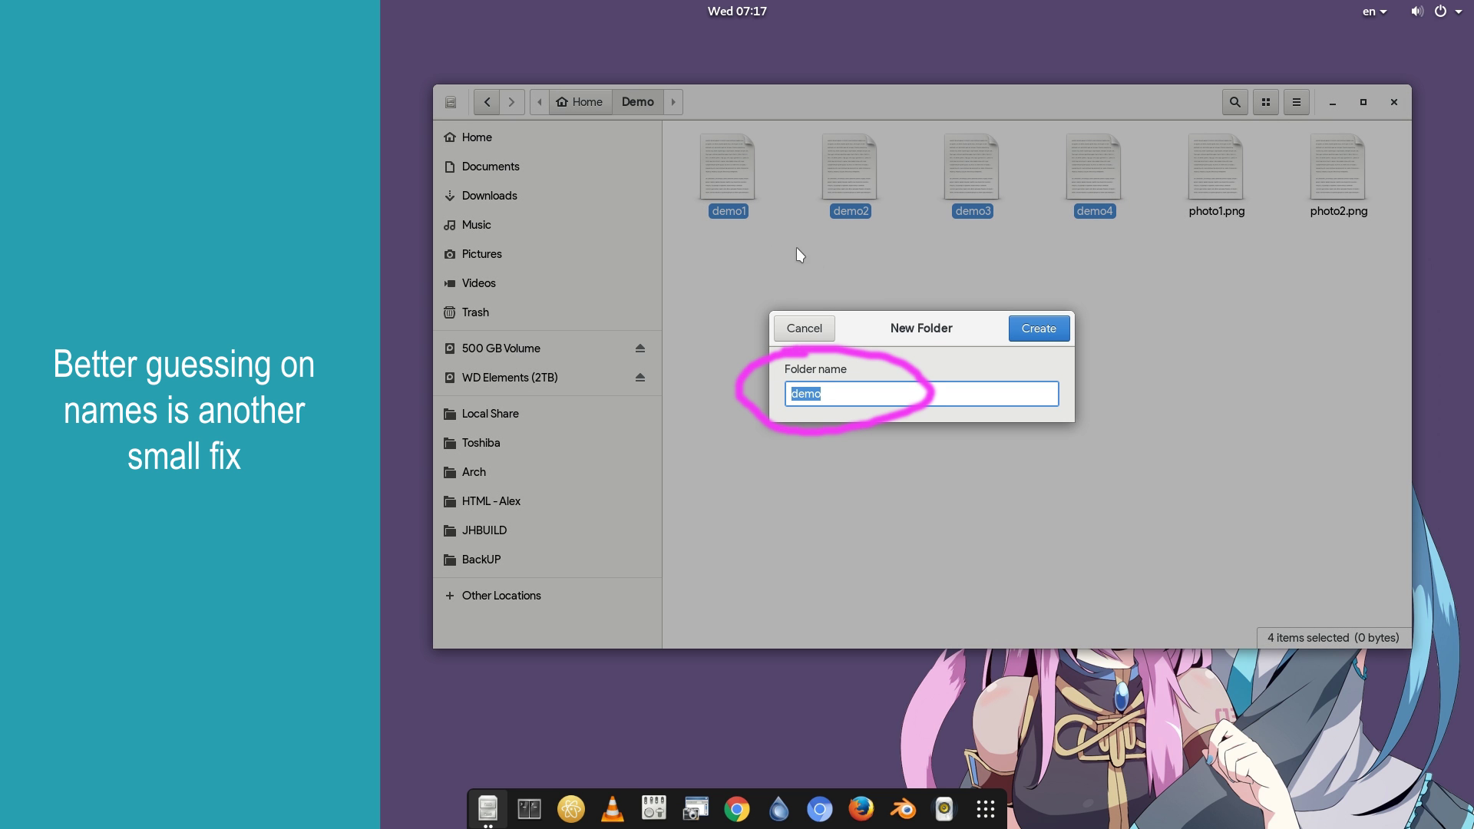
left_click(1038, 329)
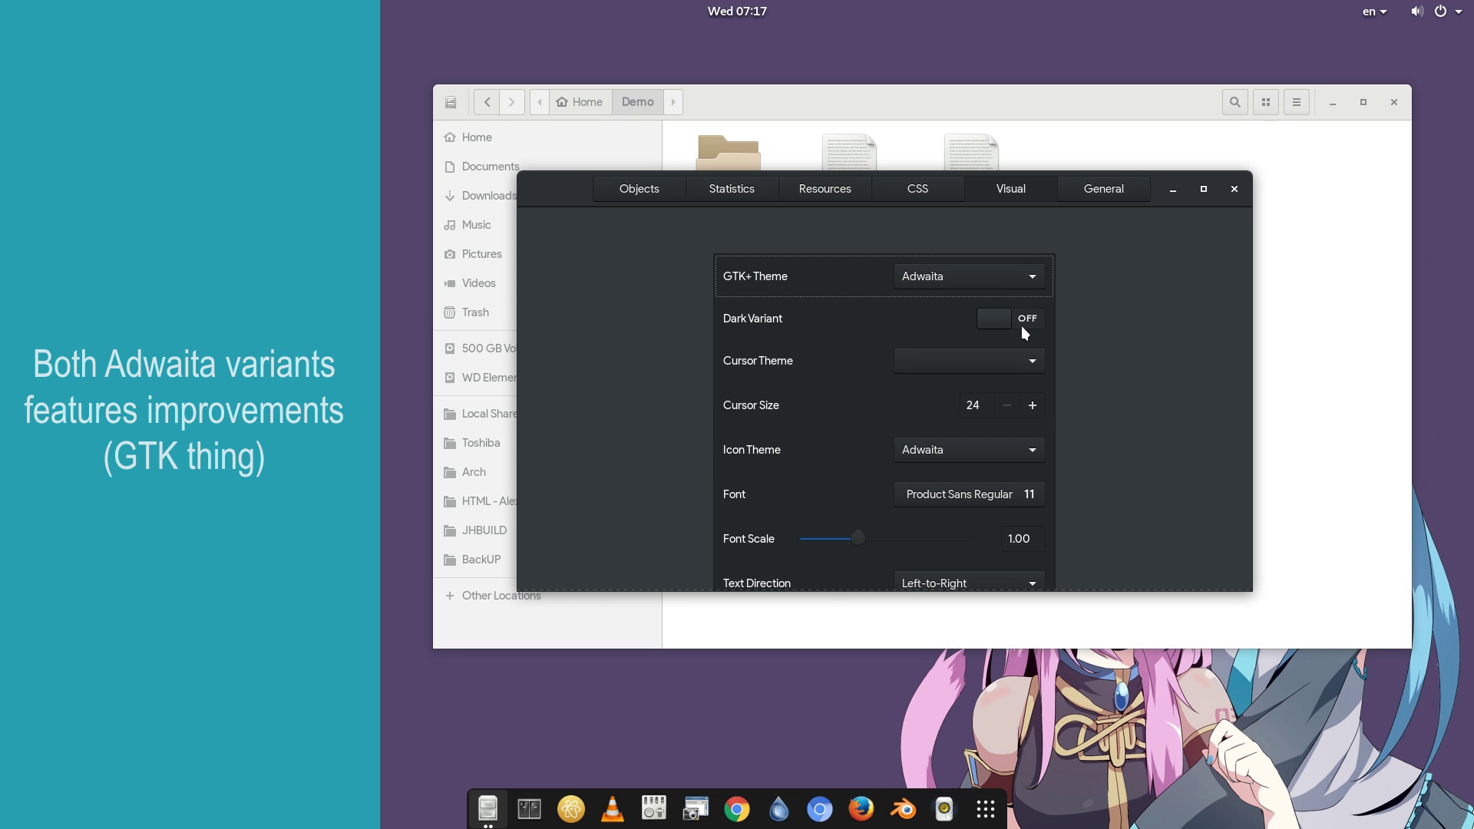
Turn on the dark variant of the Adwaita GTK+ theme and close the inspector
left_click(1003, 316)
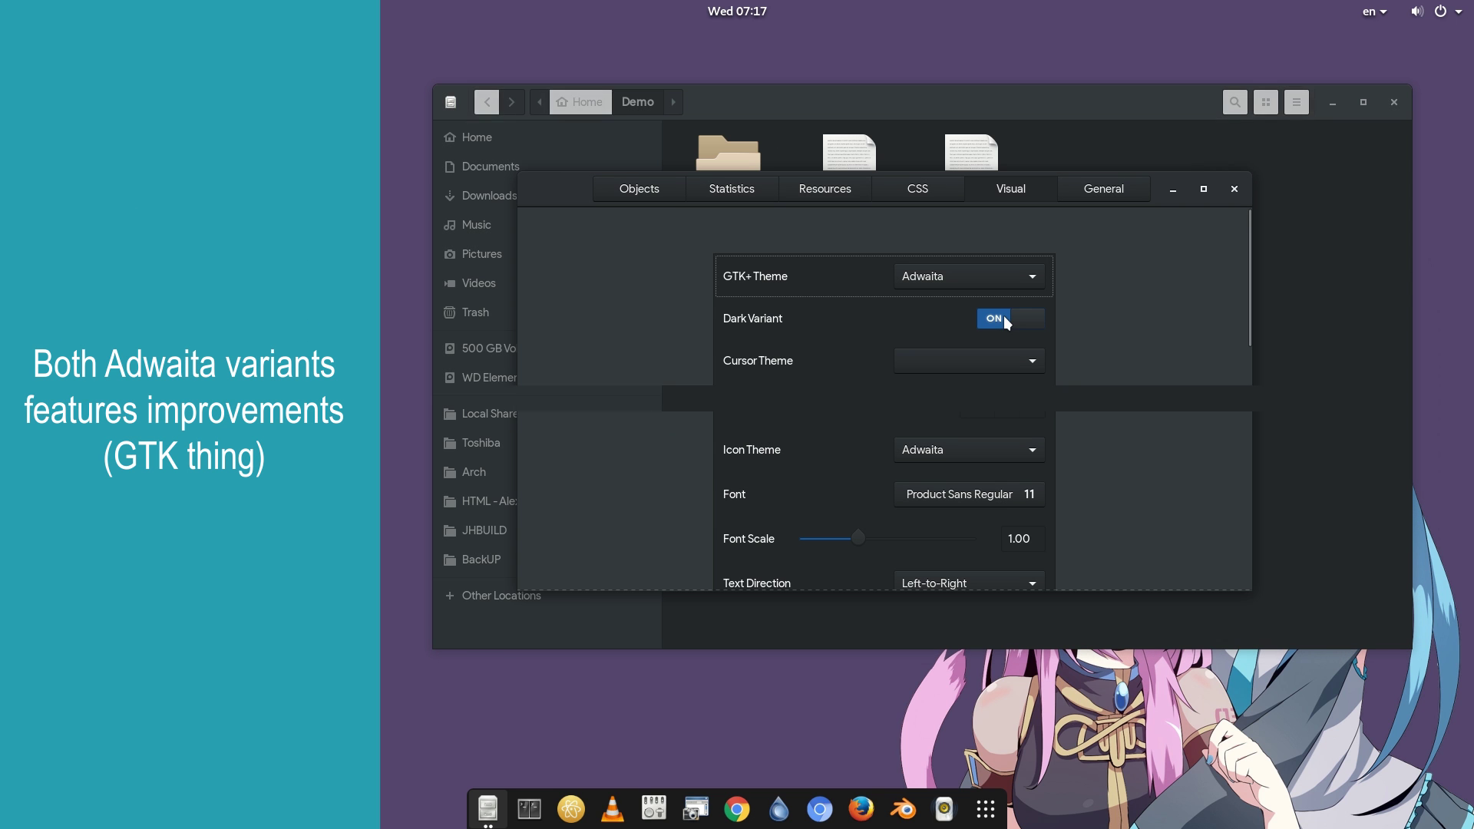
left_click(1231, 190)
Rename the demo folder inside Demo to demo-new
right_click(754, 185)
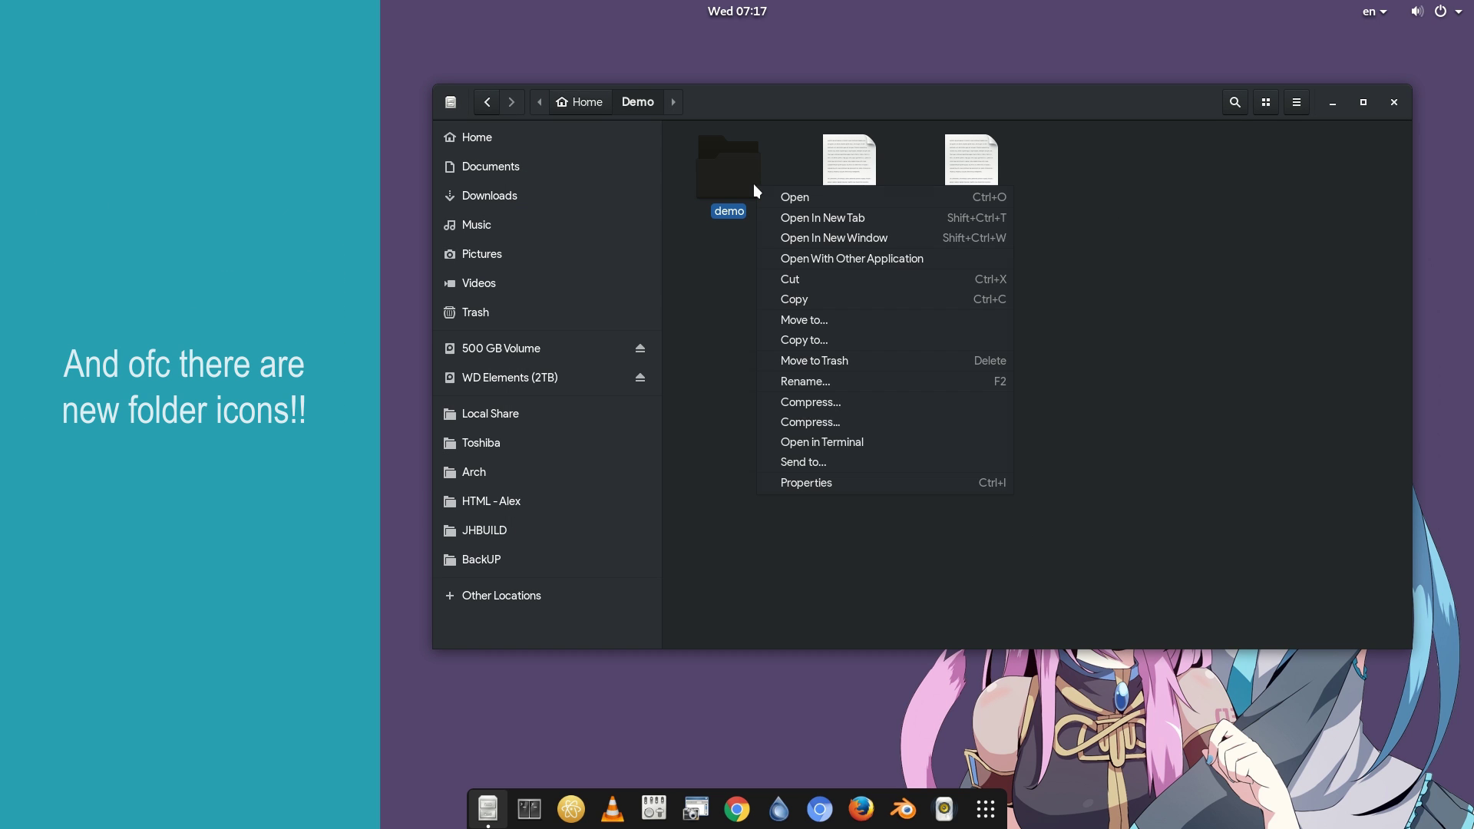
left_click(842, 378)
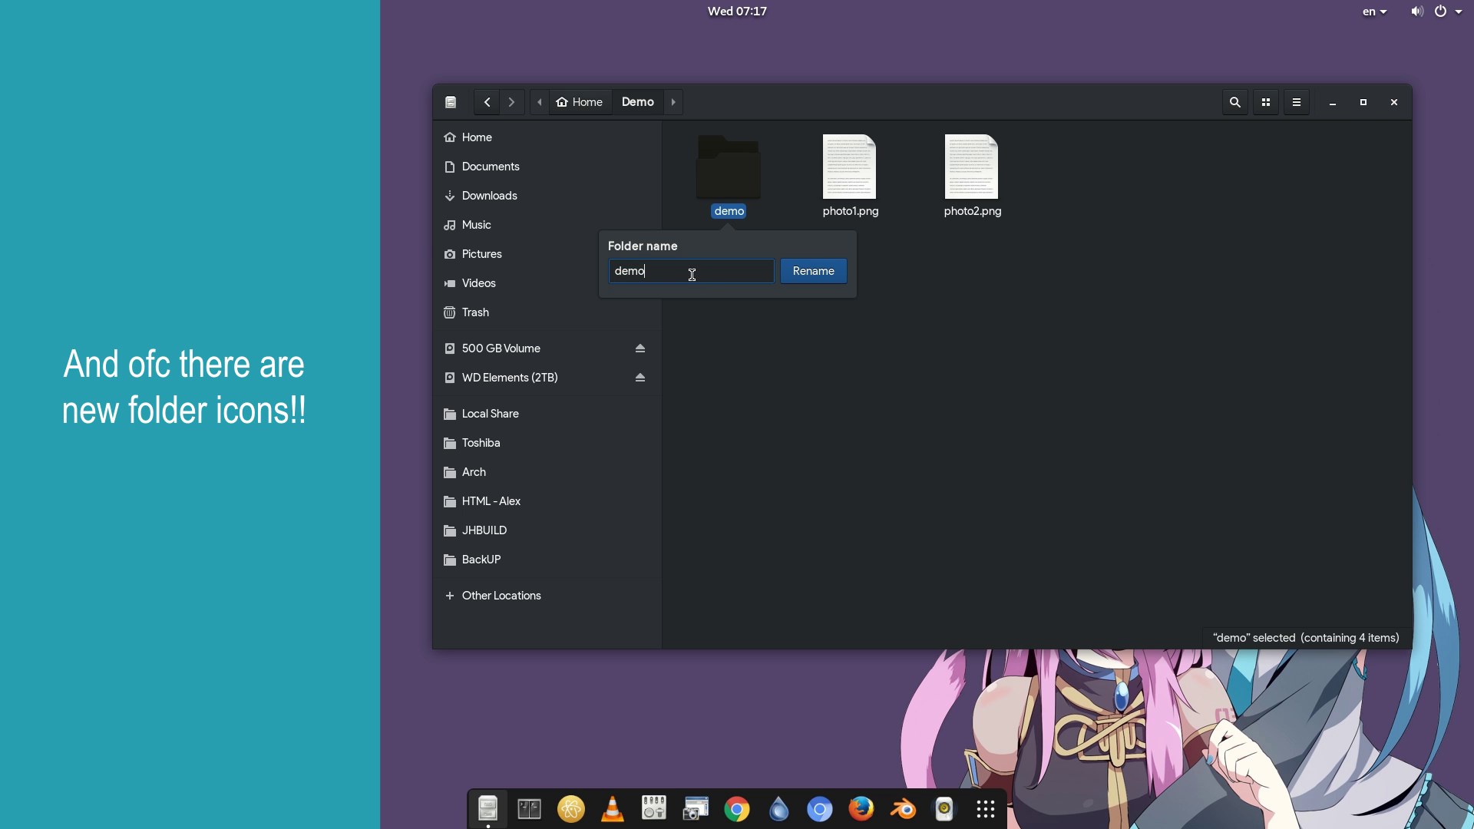
type("-new")
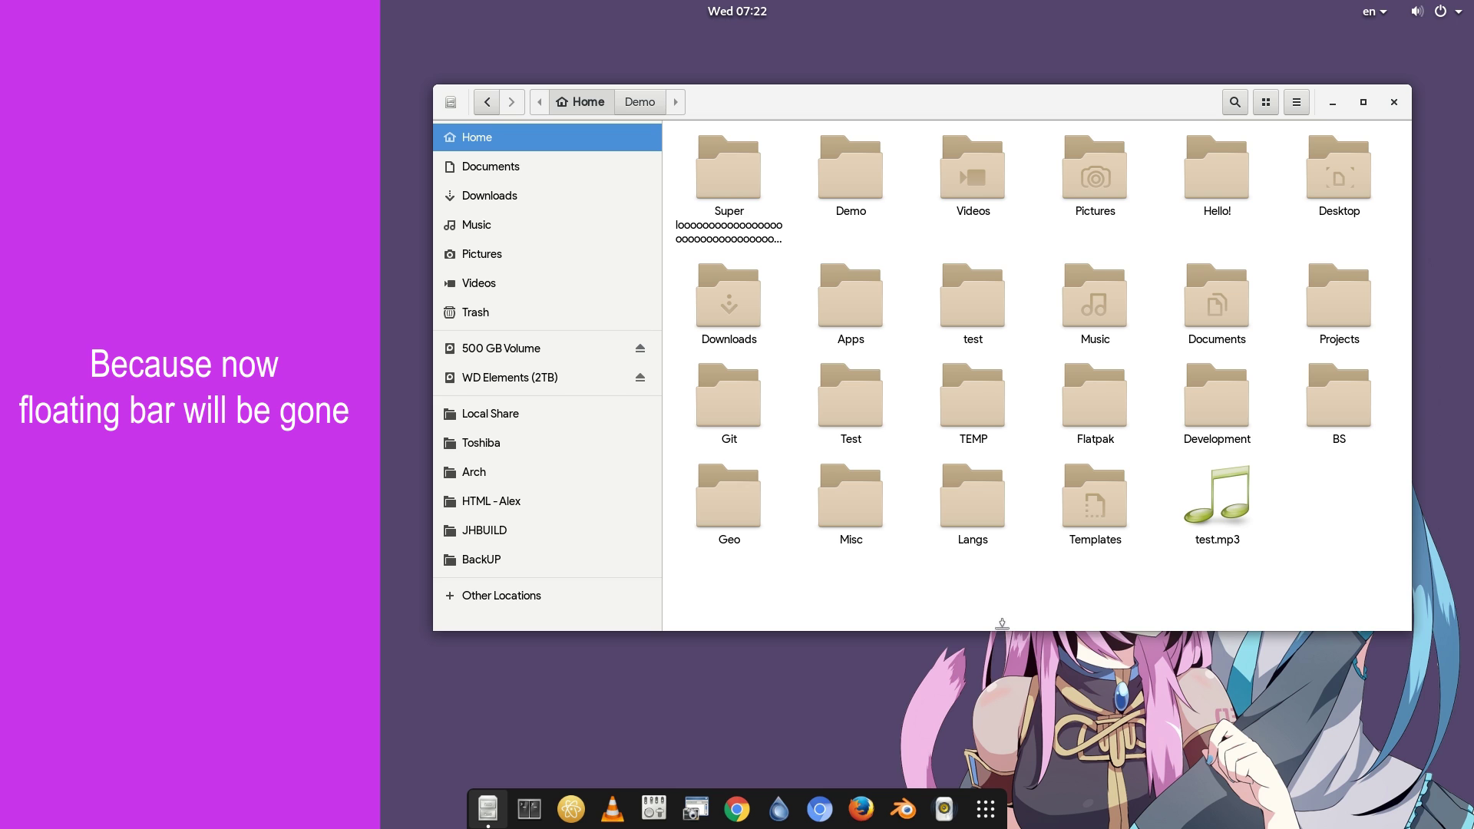
Shorten the window from its lower edge to just below the last folder row and select the folder with the very long name
left_click_drag(1002, 623, 1011, 549)
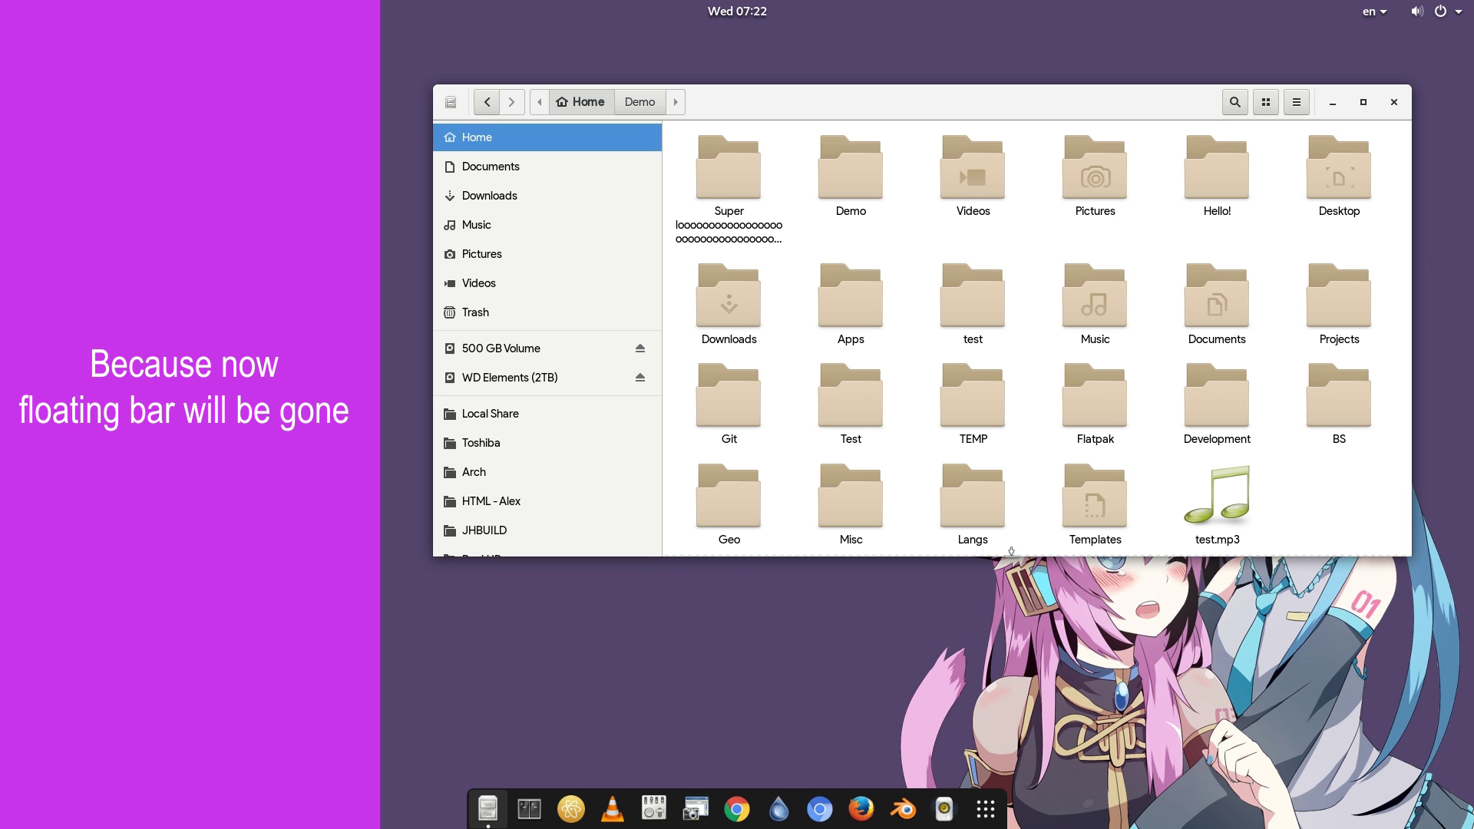
left_click(742, 206)
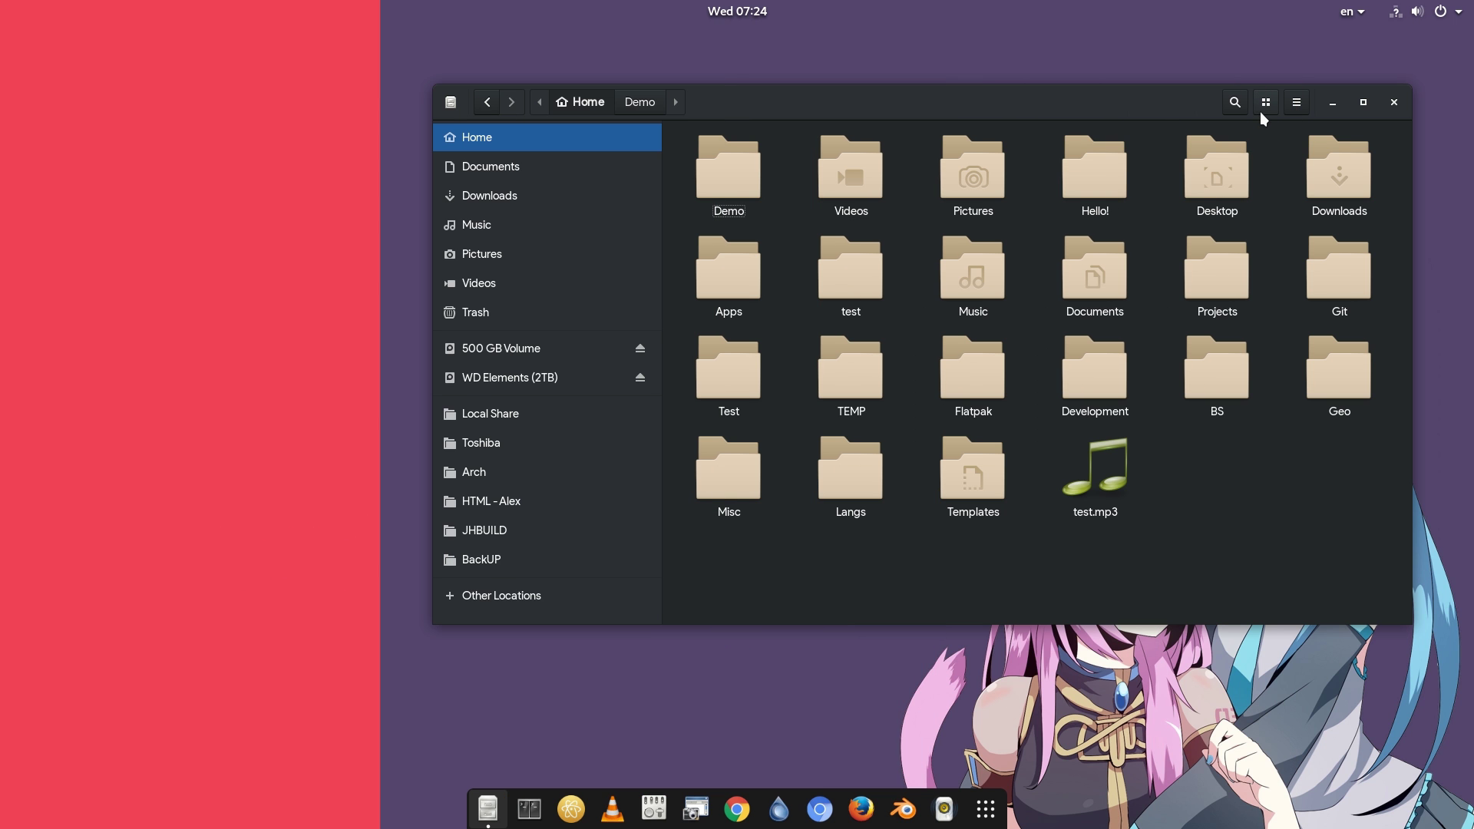
Switch the home folder to list view and back to grid view twice
left_click(1260, 112)
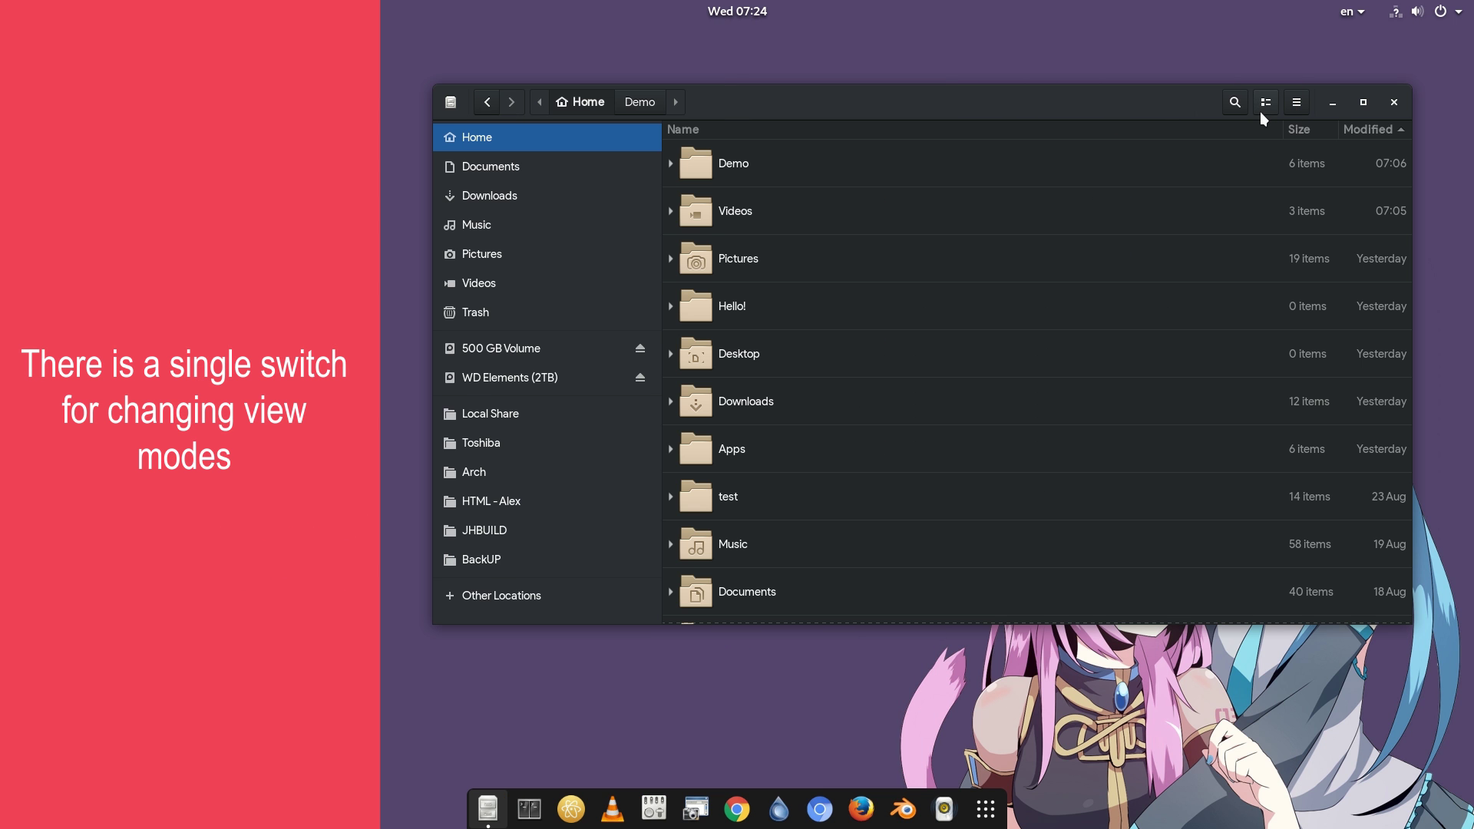
left_click(1260, 112)
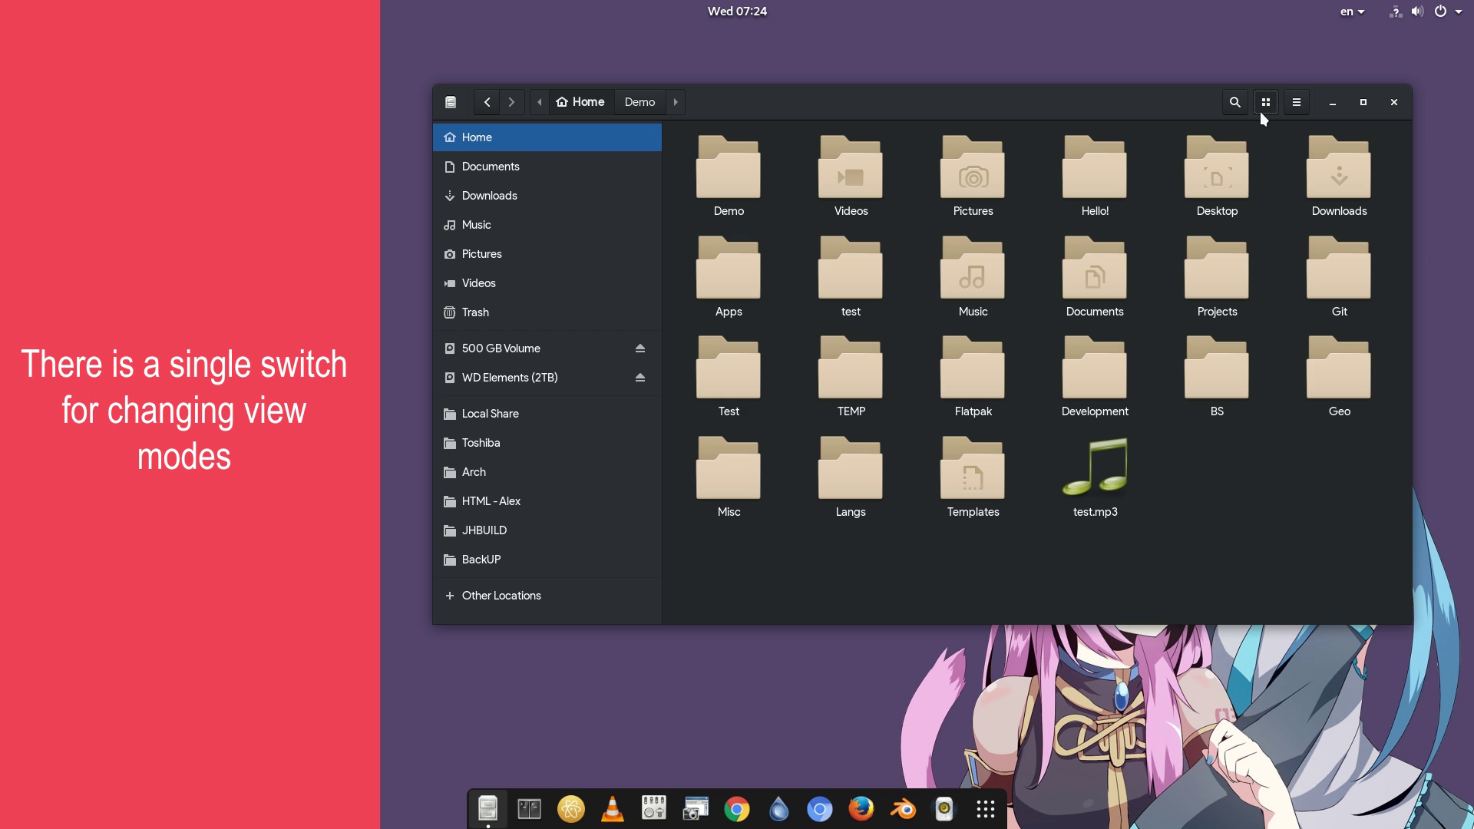
left_click(1260, 112)
left_click(1260, 113)
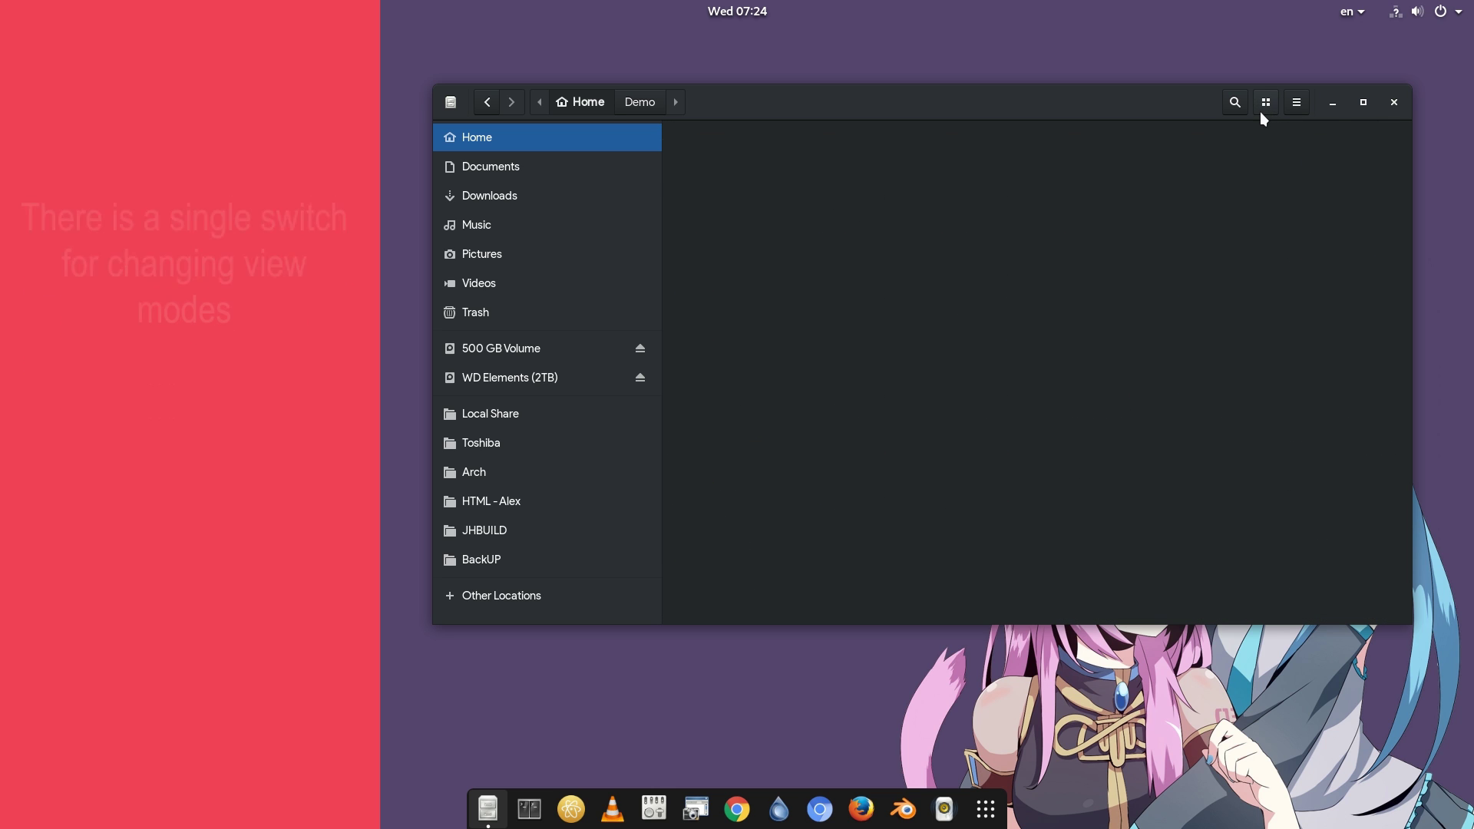
Enlarge the grid icons to 133%, try smaller zoom levels, and reset the zoom to 100%
left_click(1295, 106)
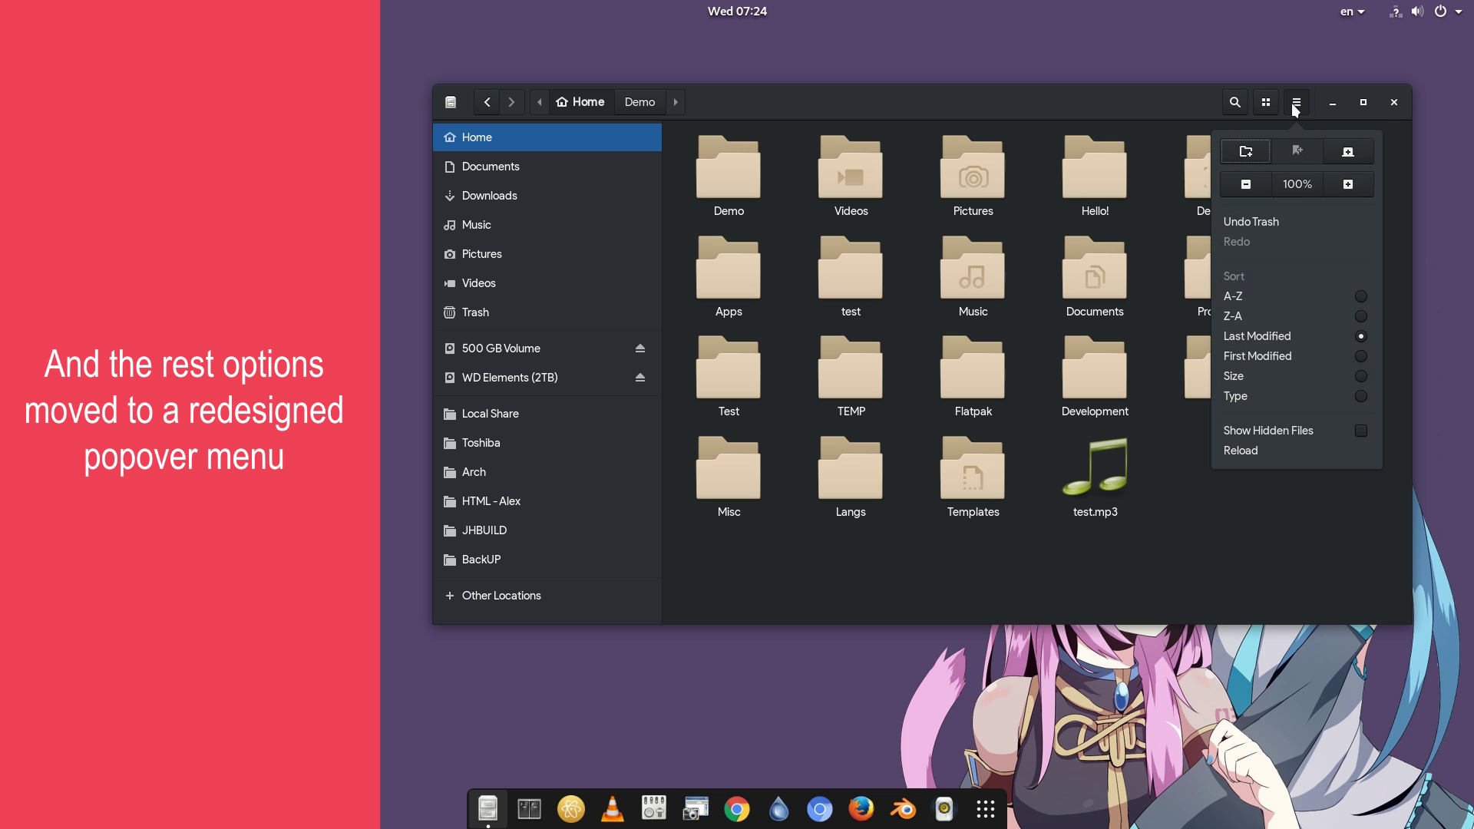
left_click(1347, 185)
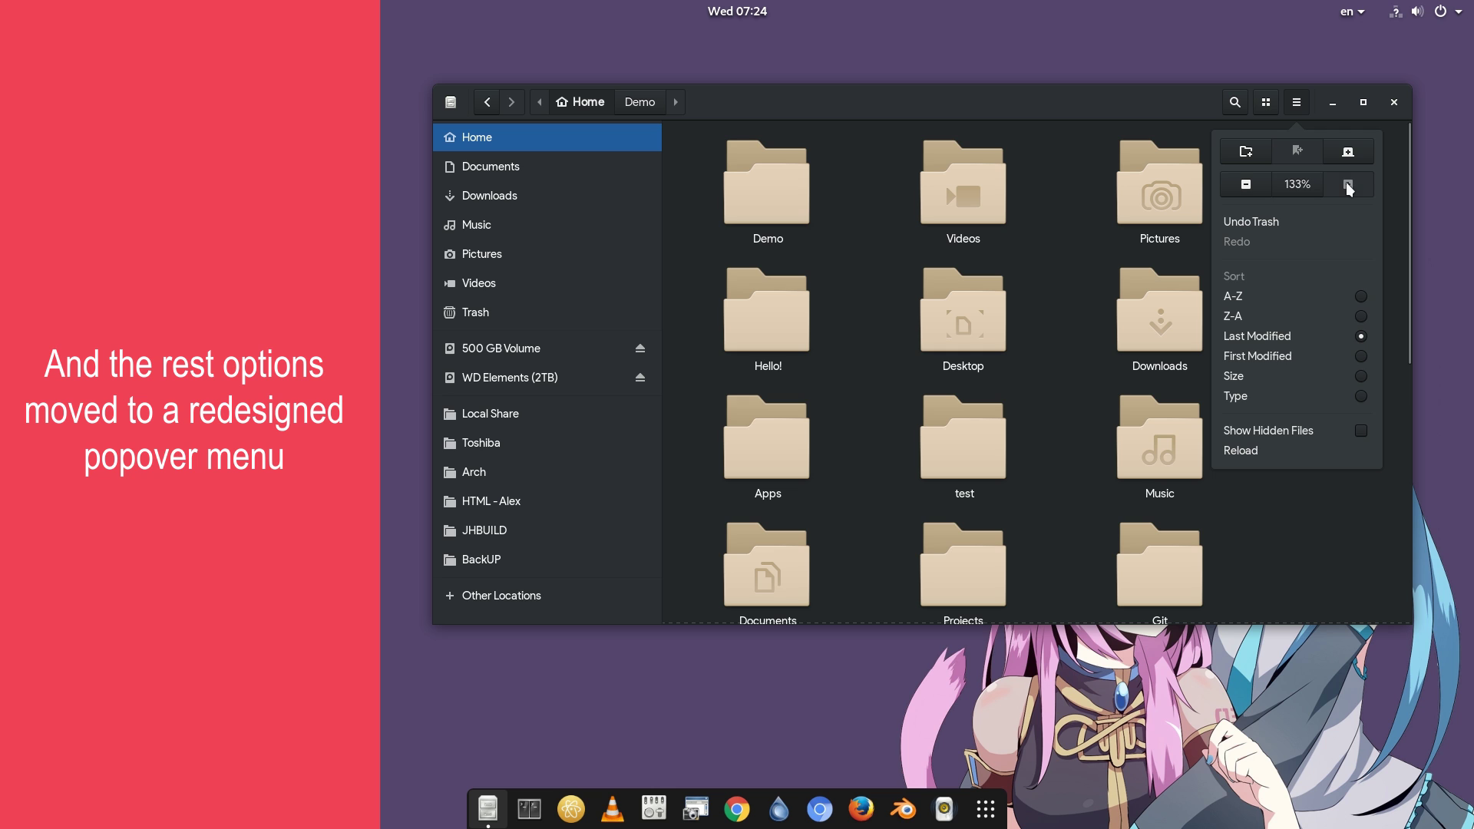
left_click(1283, 188)
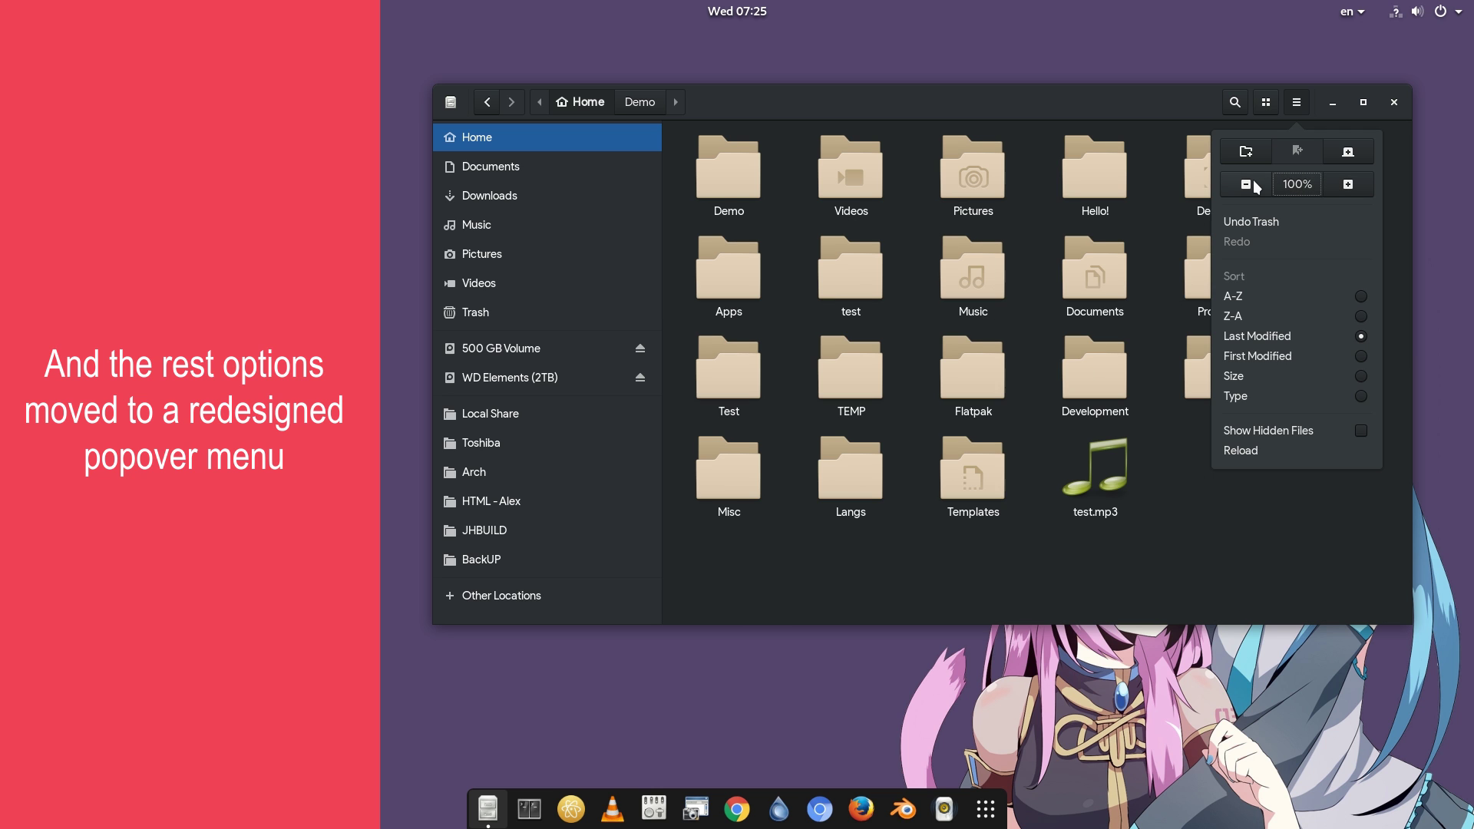
left_click(1253, 181)
left_click(1253, 181)
left_click(1298, 184)
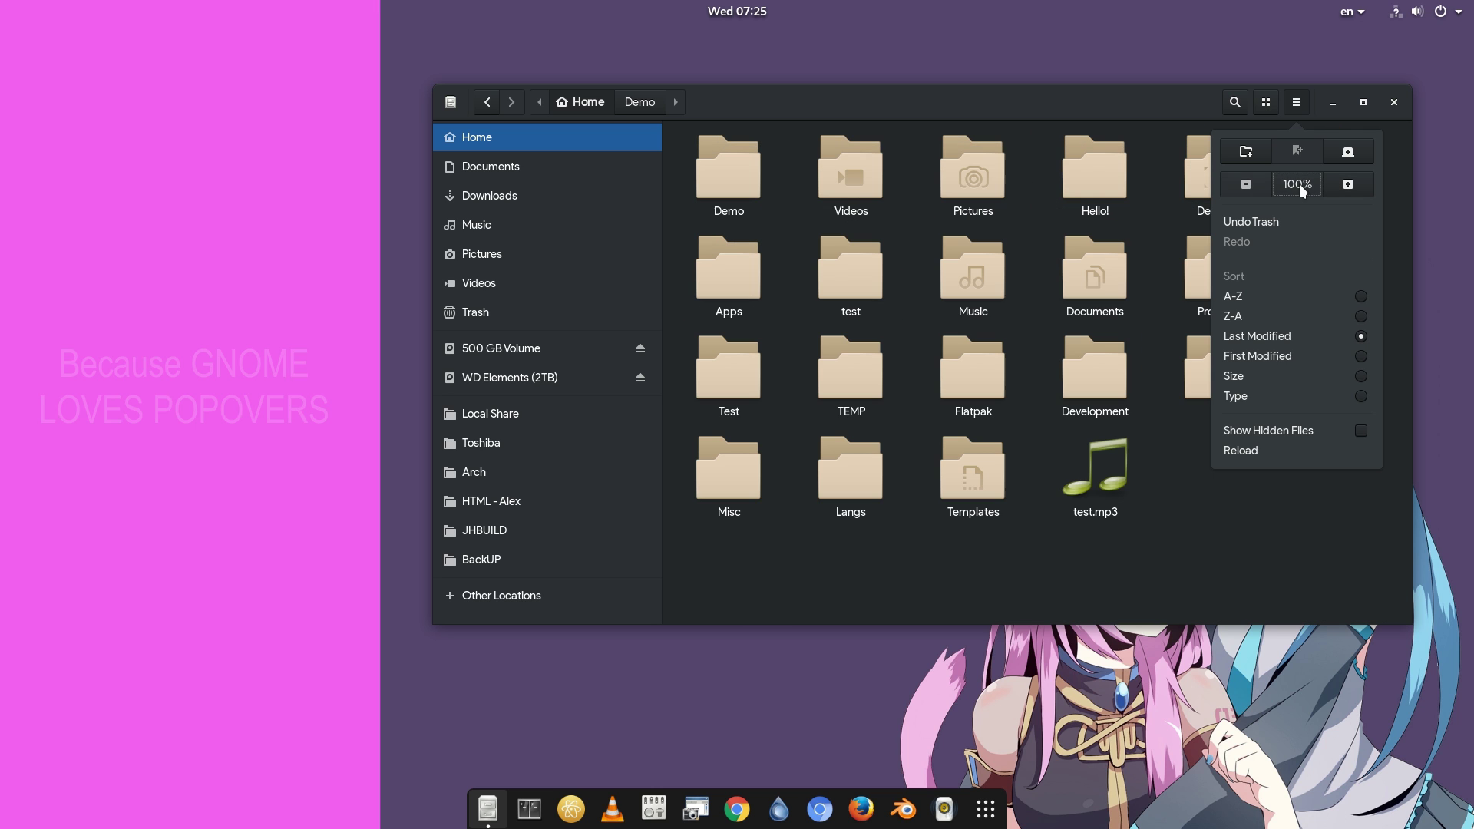
Switch the home folder to list view, try zooming it to 200% and out, and reset the zoom to 100%
left_click(1266, 103)
left_click(1266, 103)
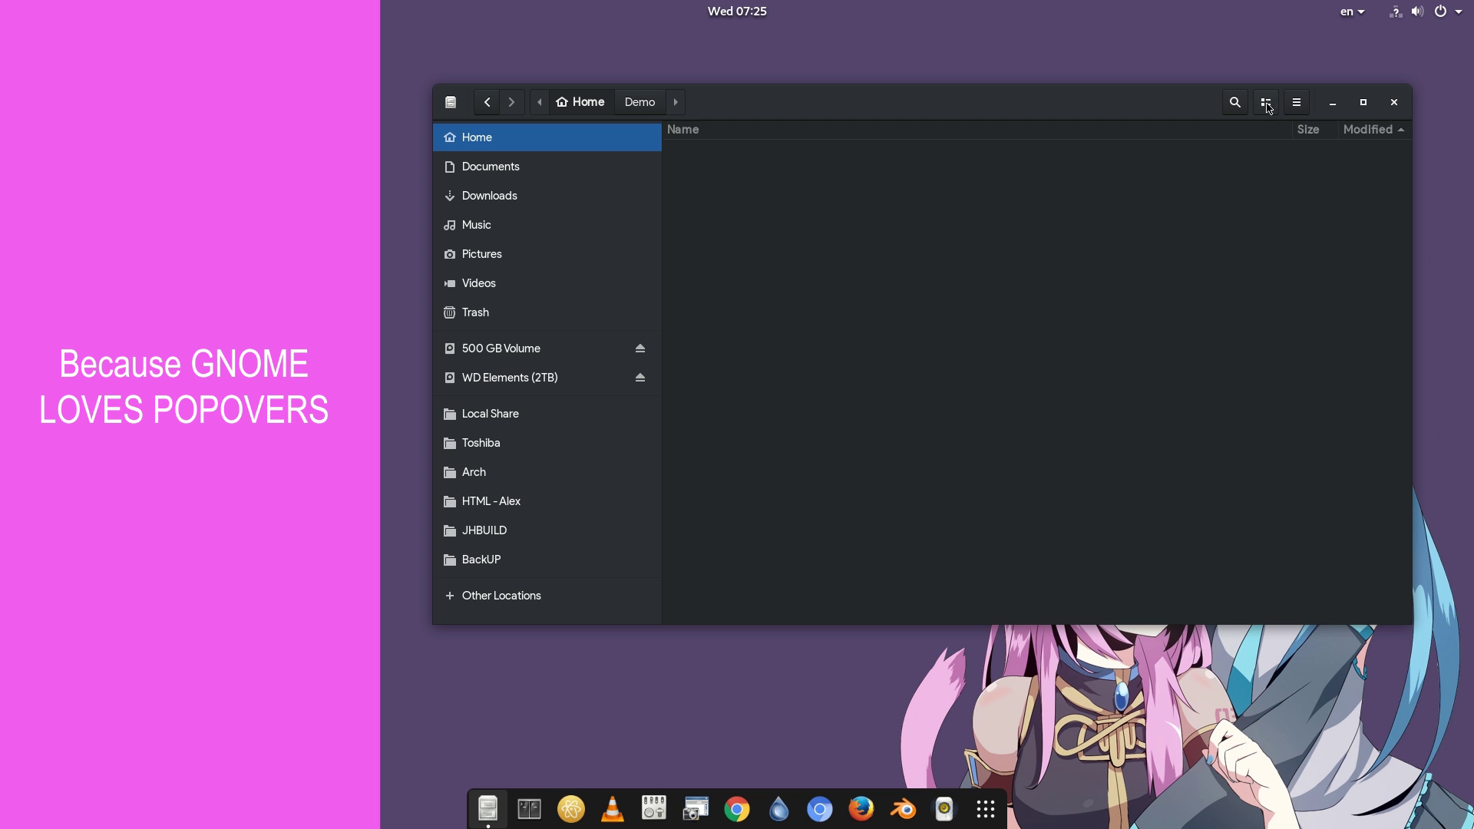
left_click(1294, 107)
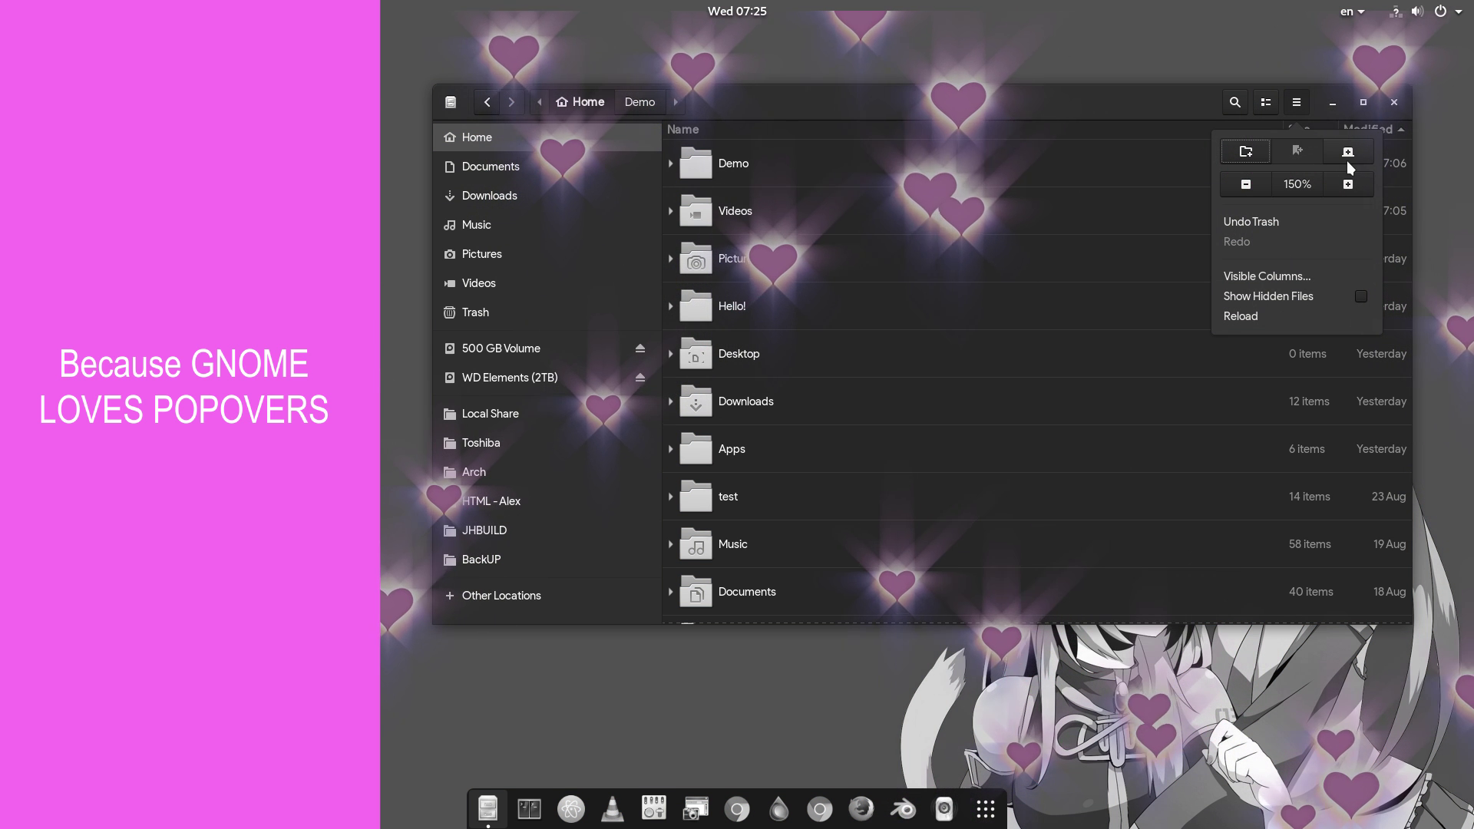
left_click(1346, 184)
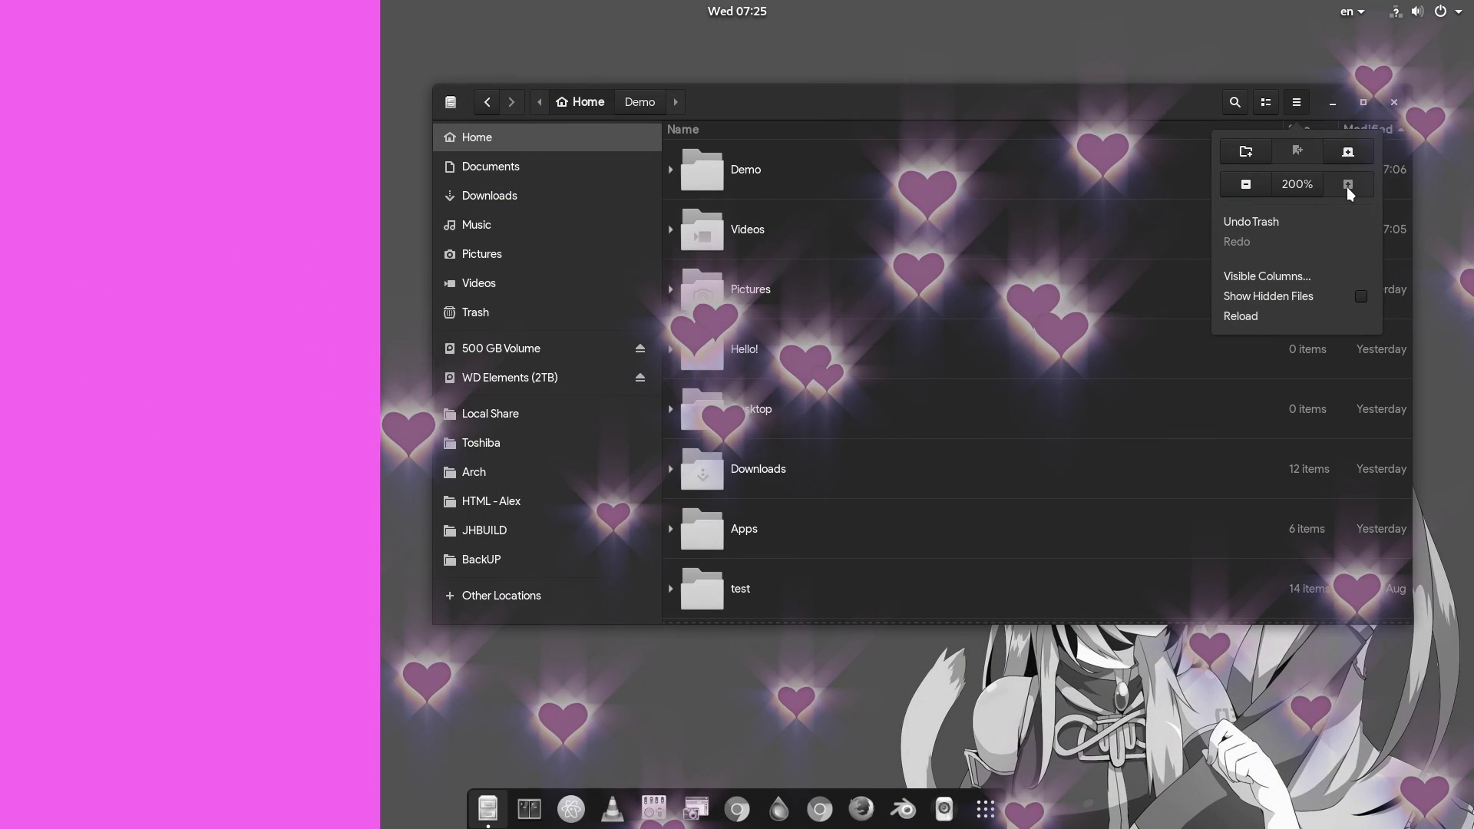
left_click(1298, 184)
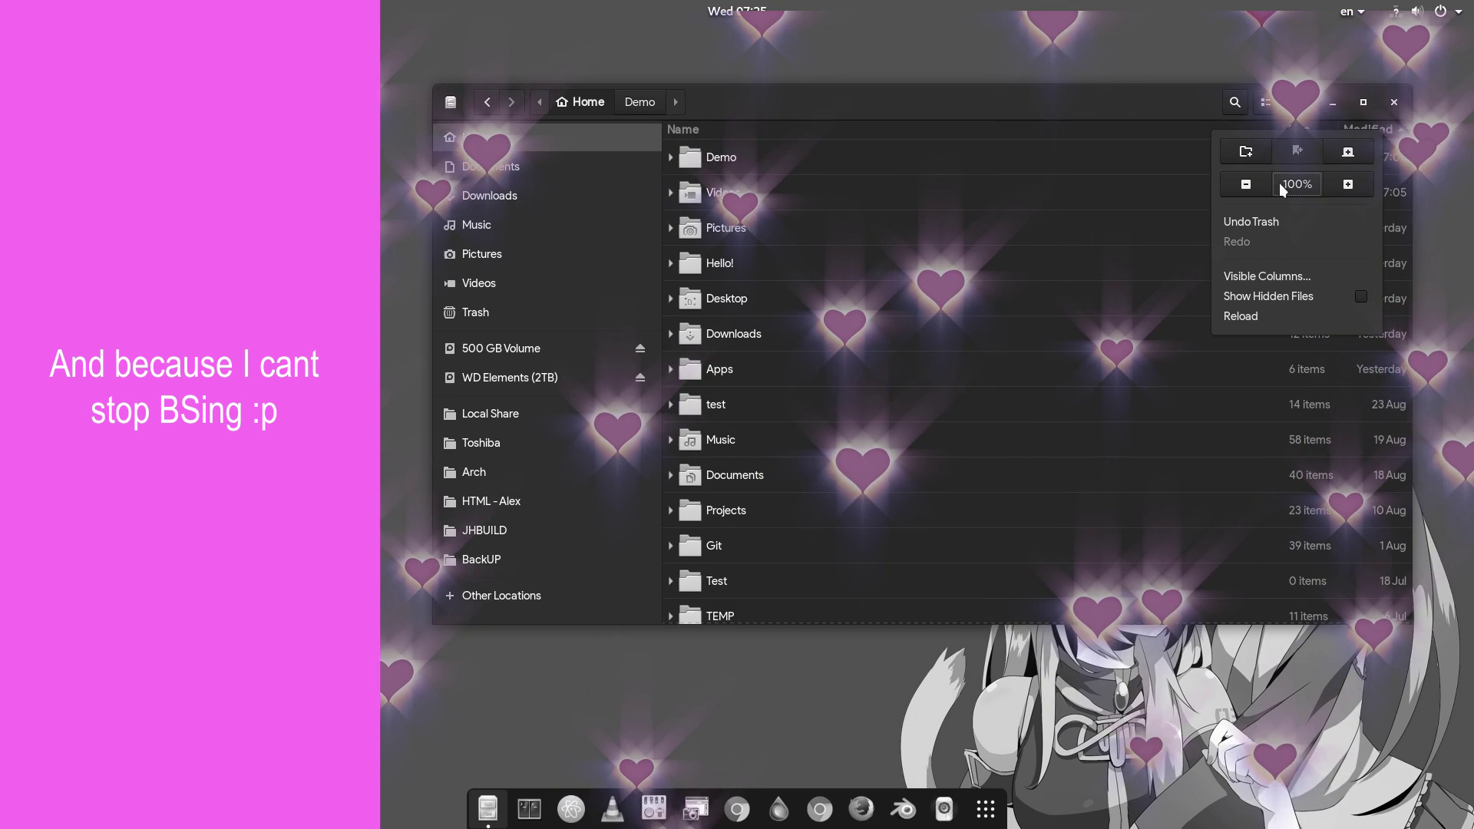
left_click(1254, 183)
left_click(1292, 183)
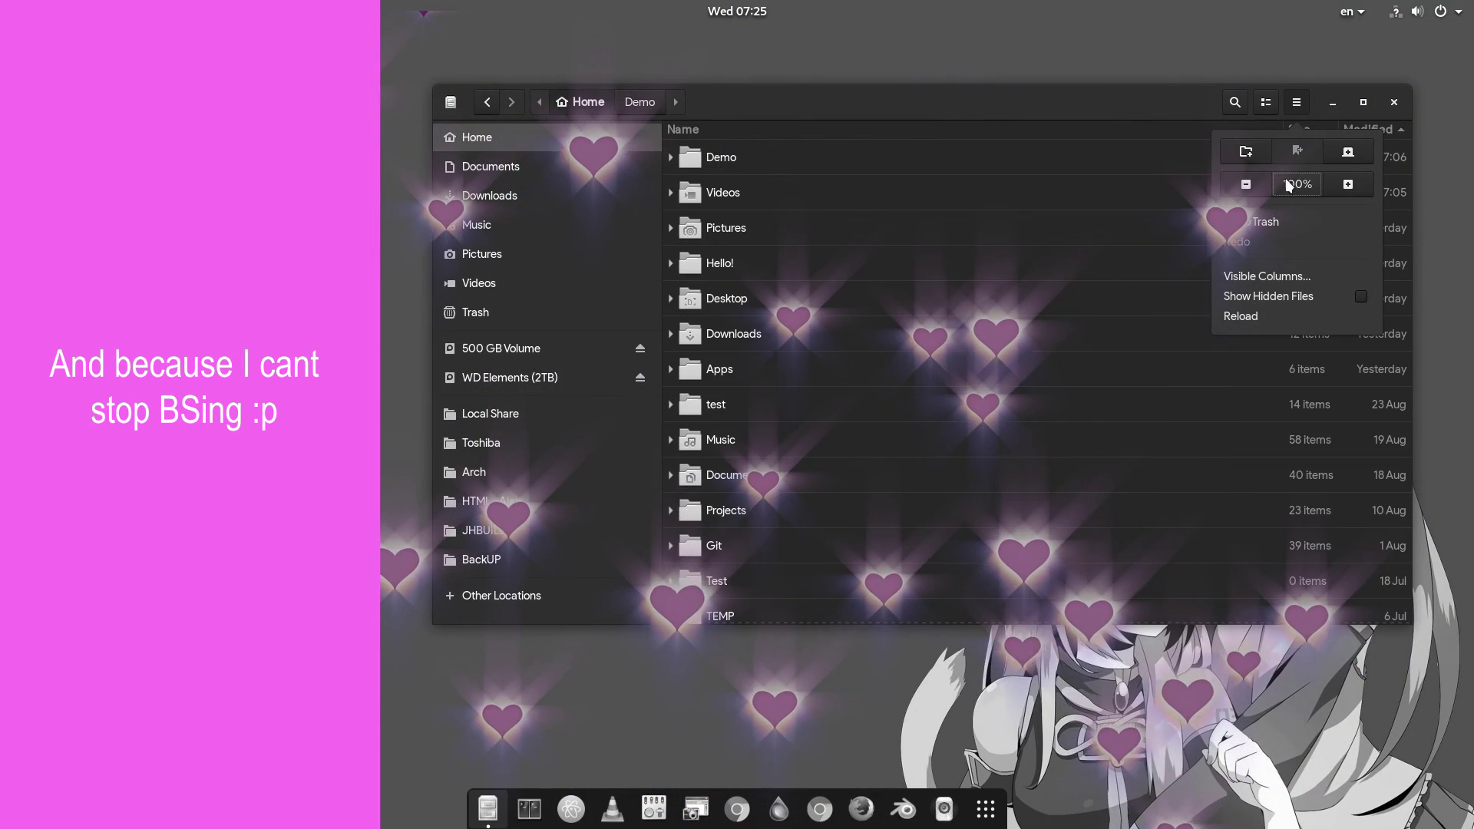
Start creating a new folder in the home folder
left_click(1246, 151)
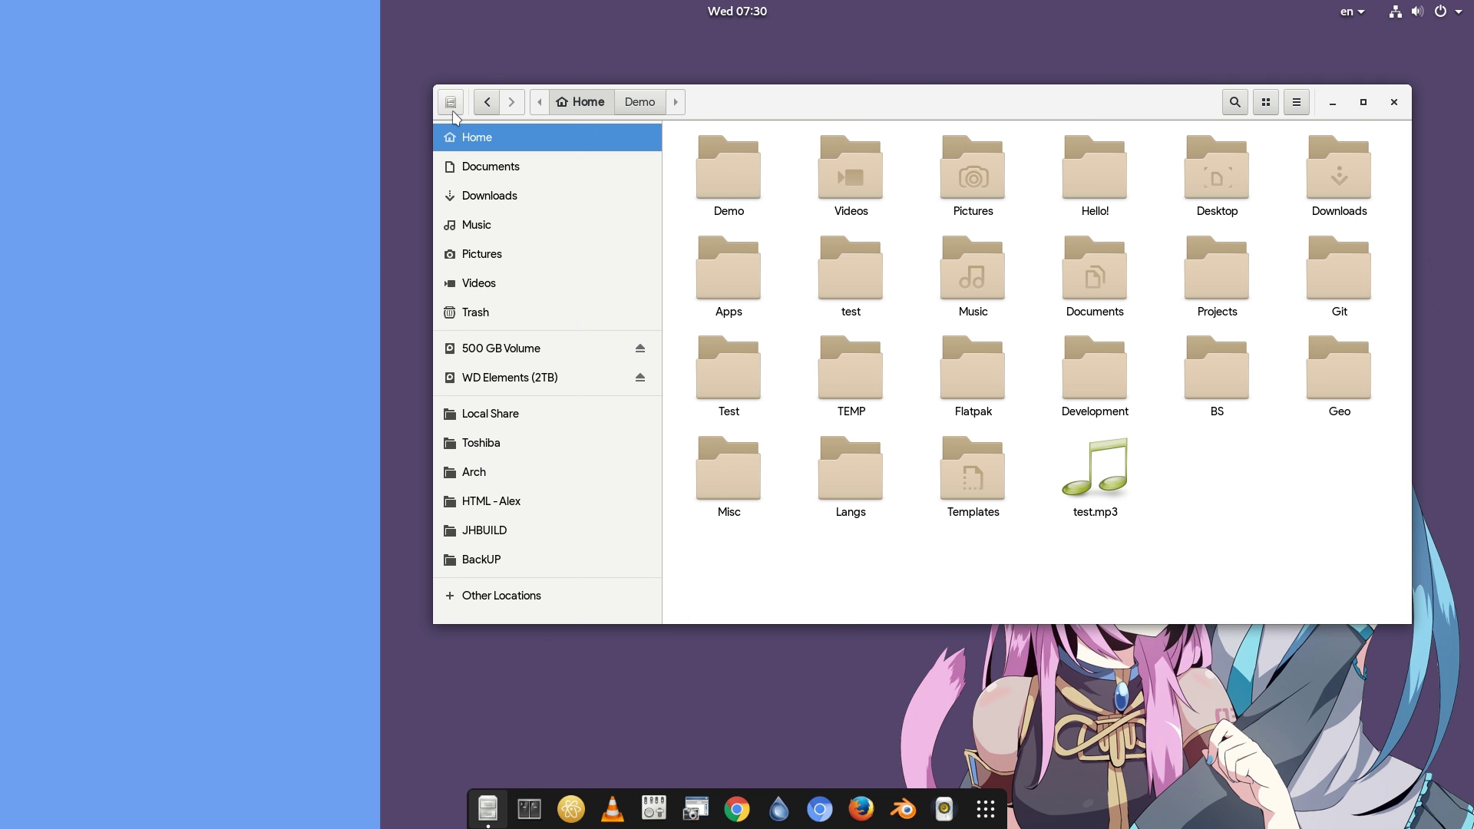
Look through both pages of the keyboard shortcuts overview and search it for zoom
left_click(451, 107)
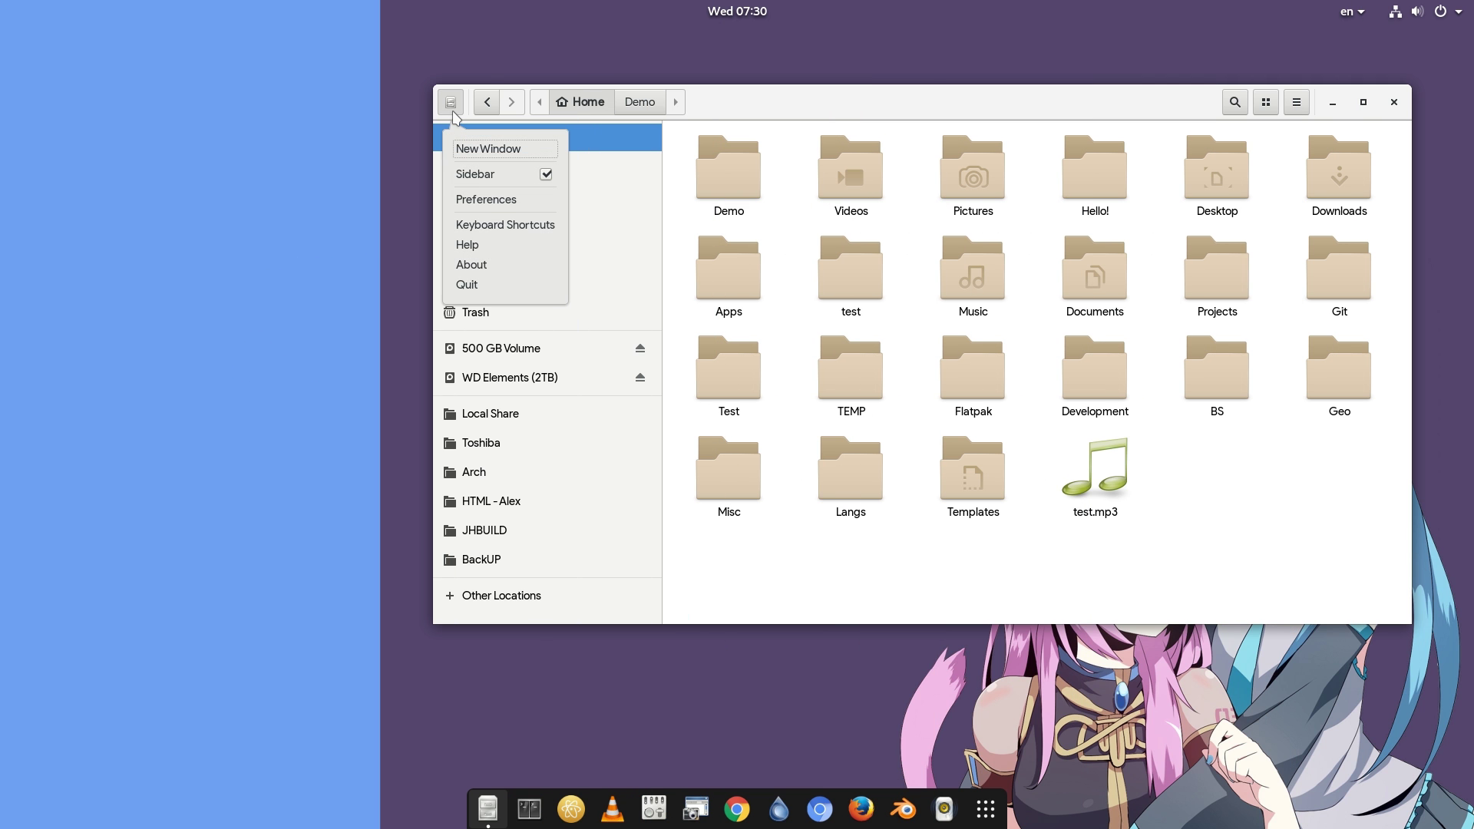
left_click(518, 225)
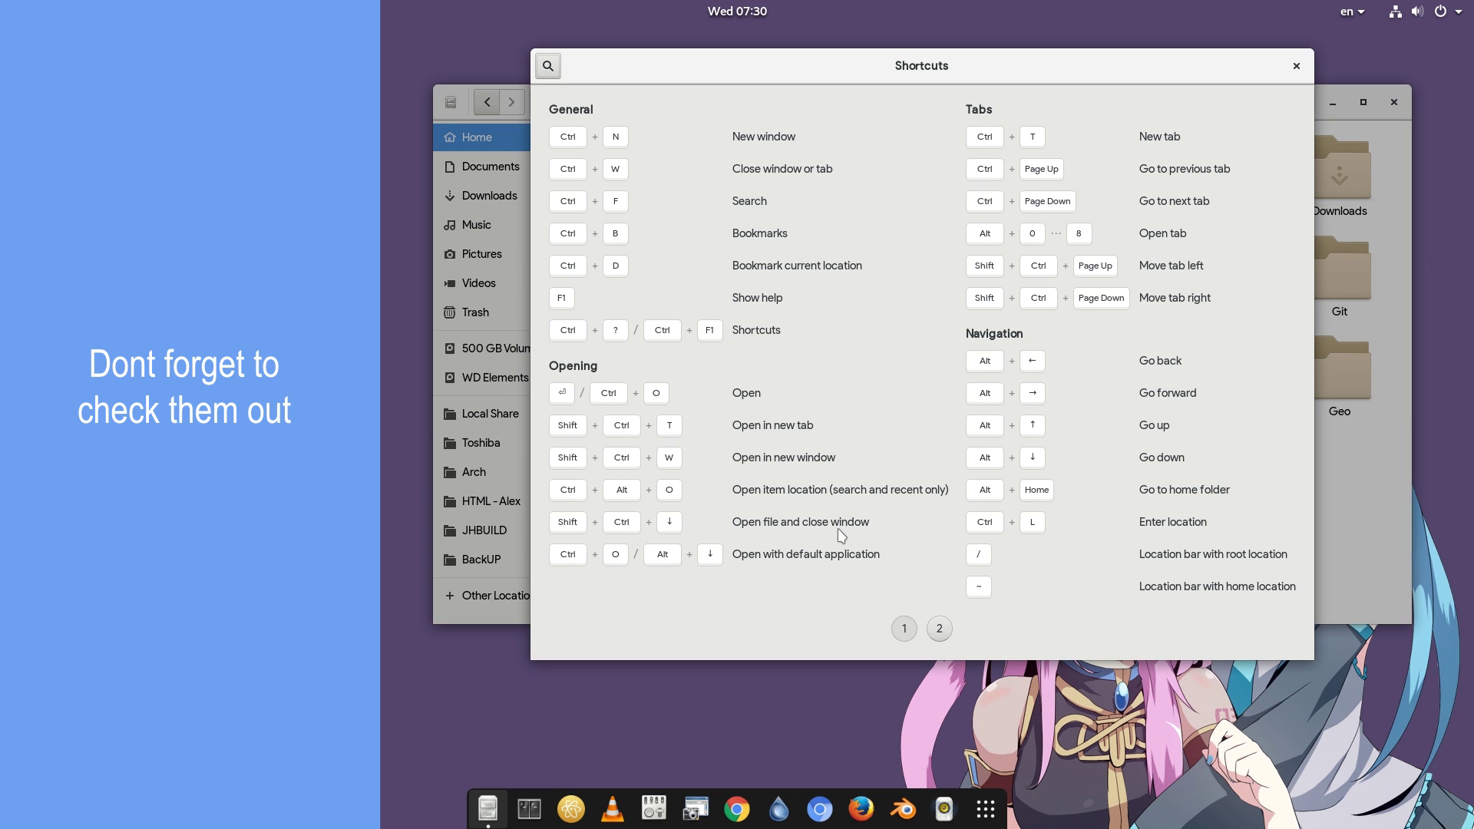
left_click(930, 625)
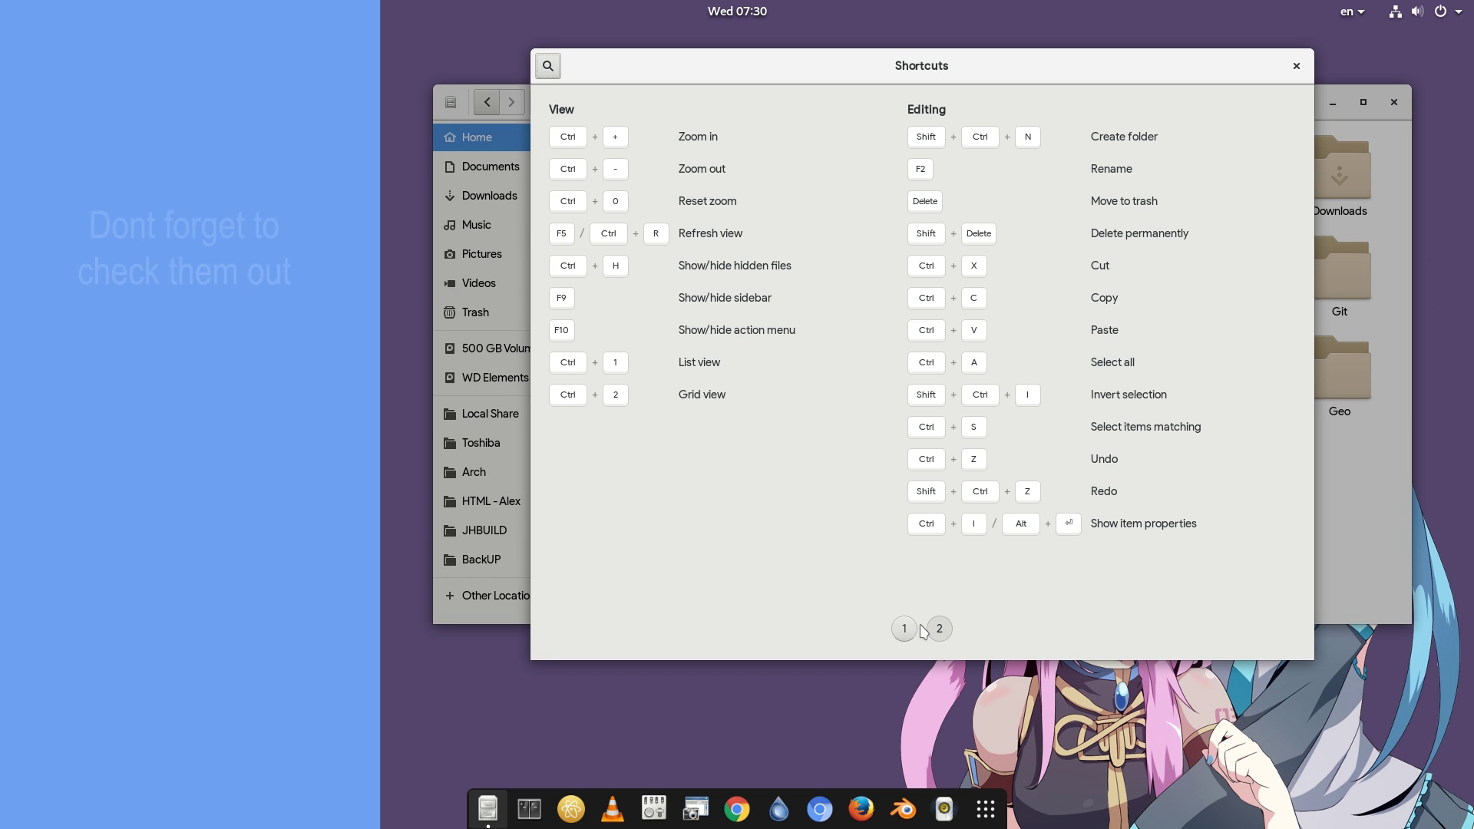
left_click(903, 630)
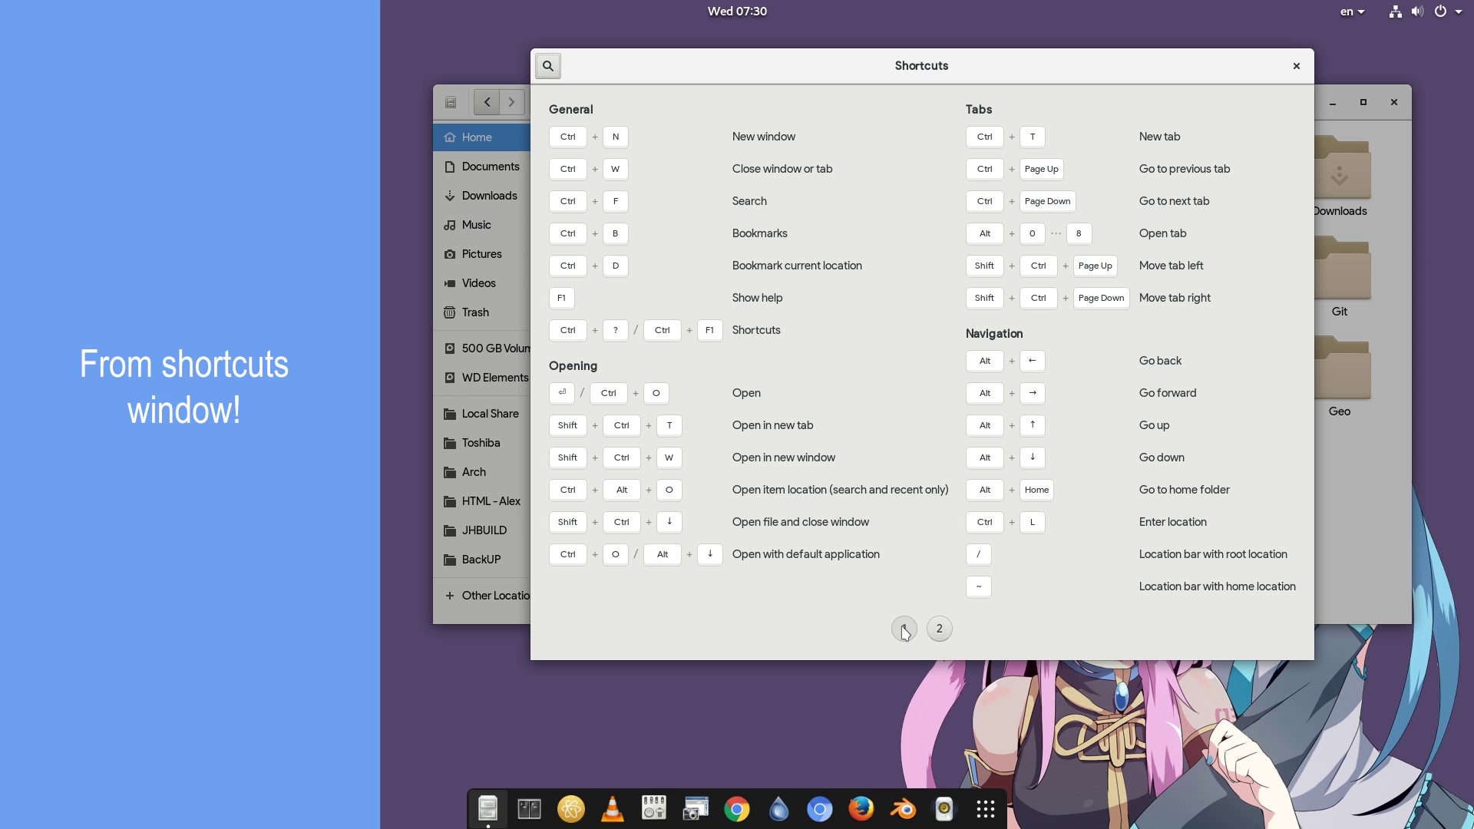
type("zoom")
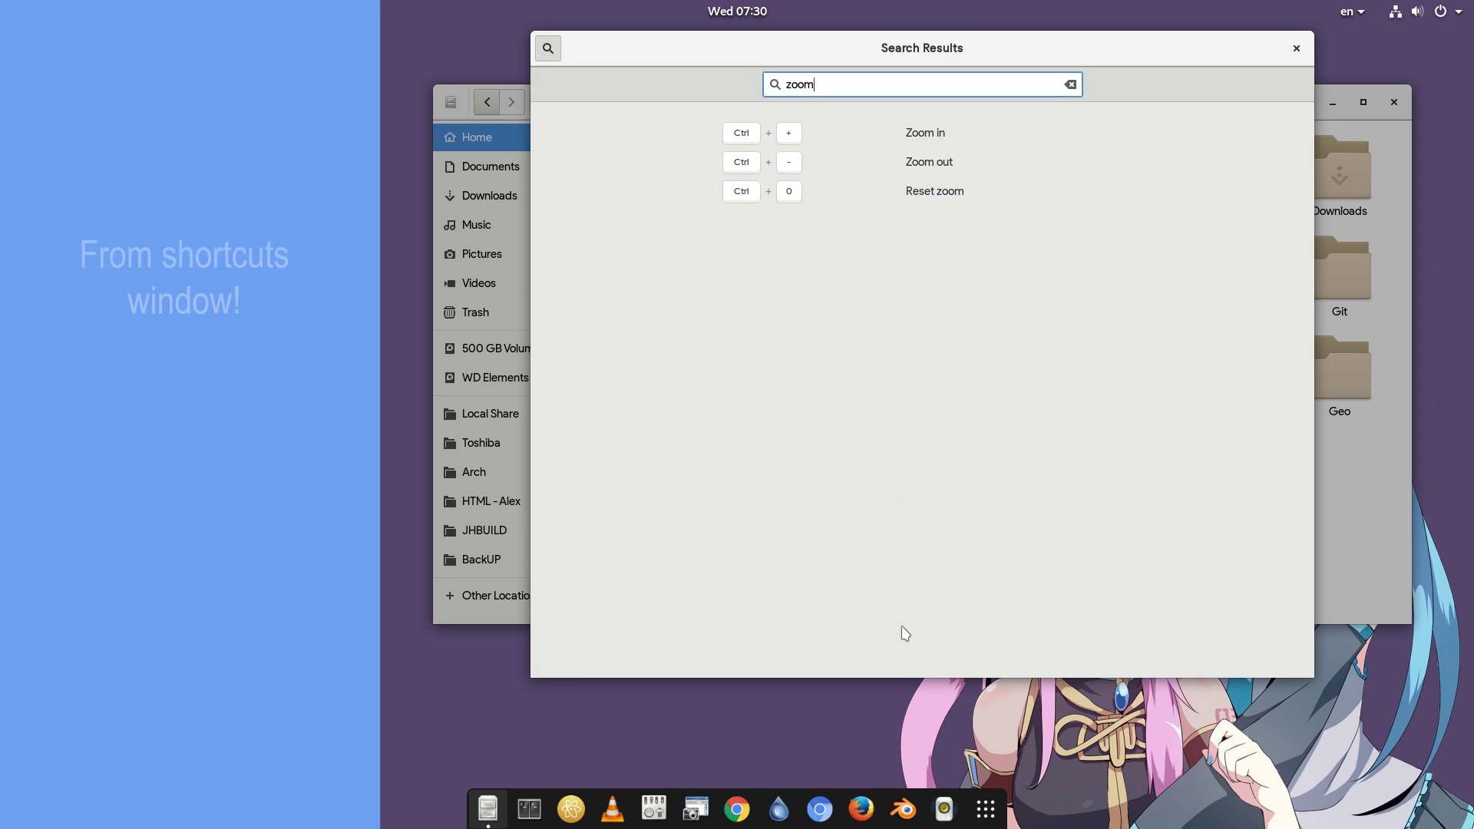
key("Escape")
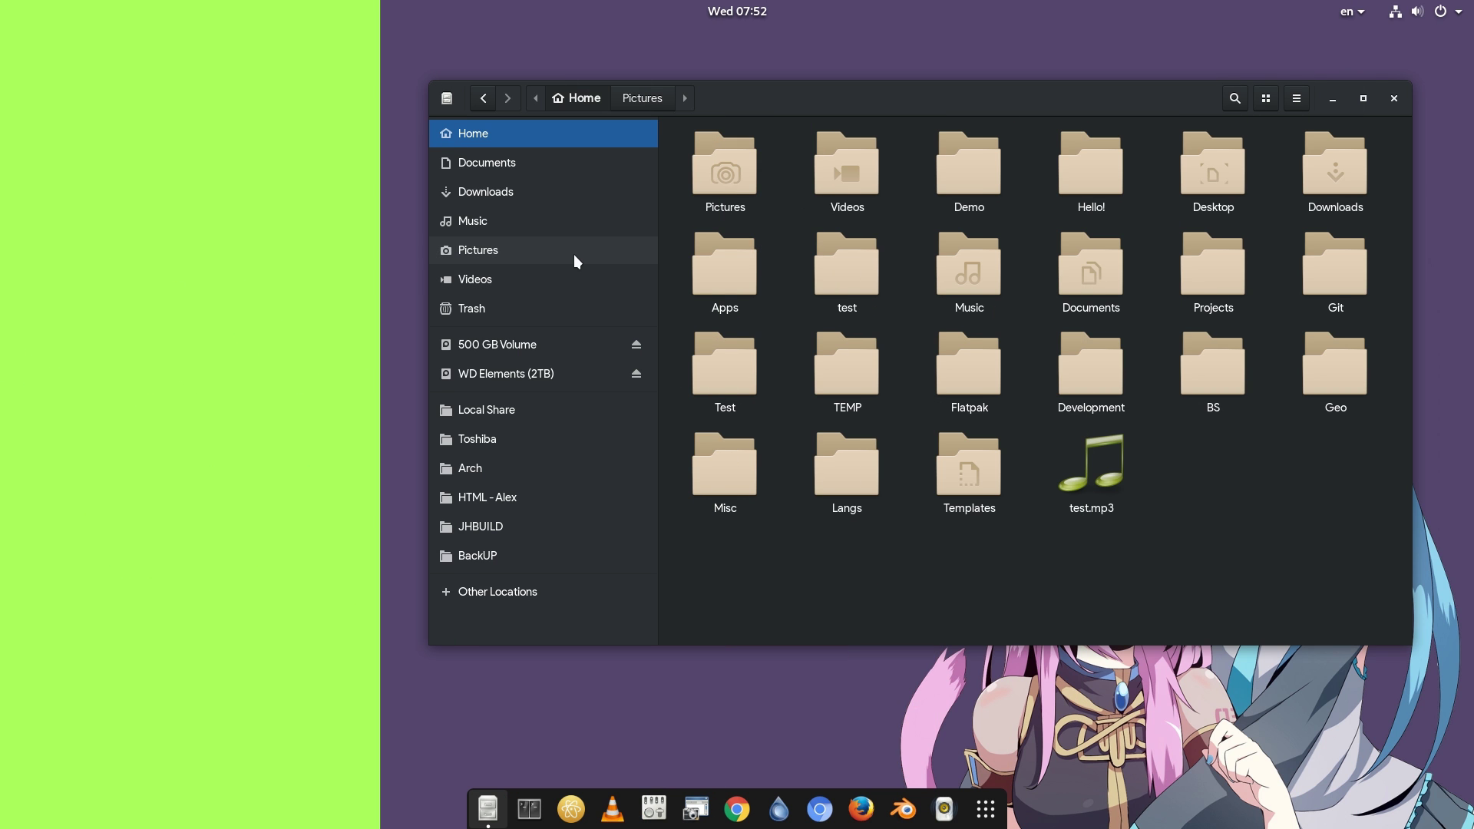
Open the Pictures folder in a new tab and switch to that tab
right_click(573, 255)
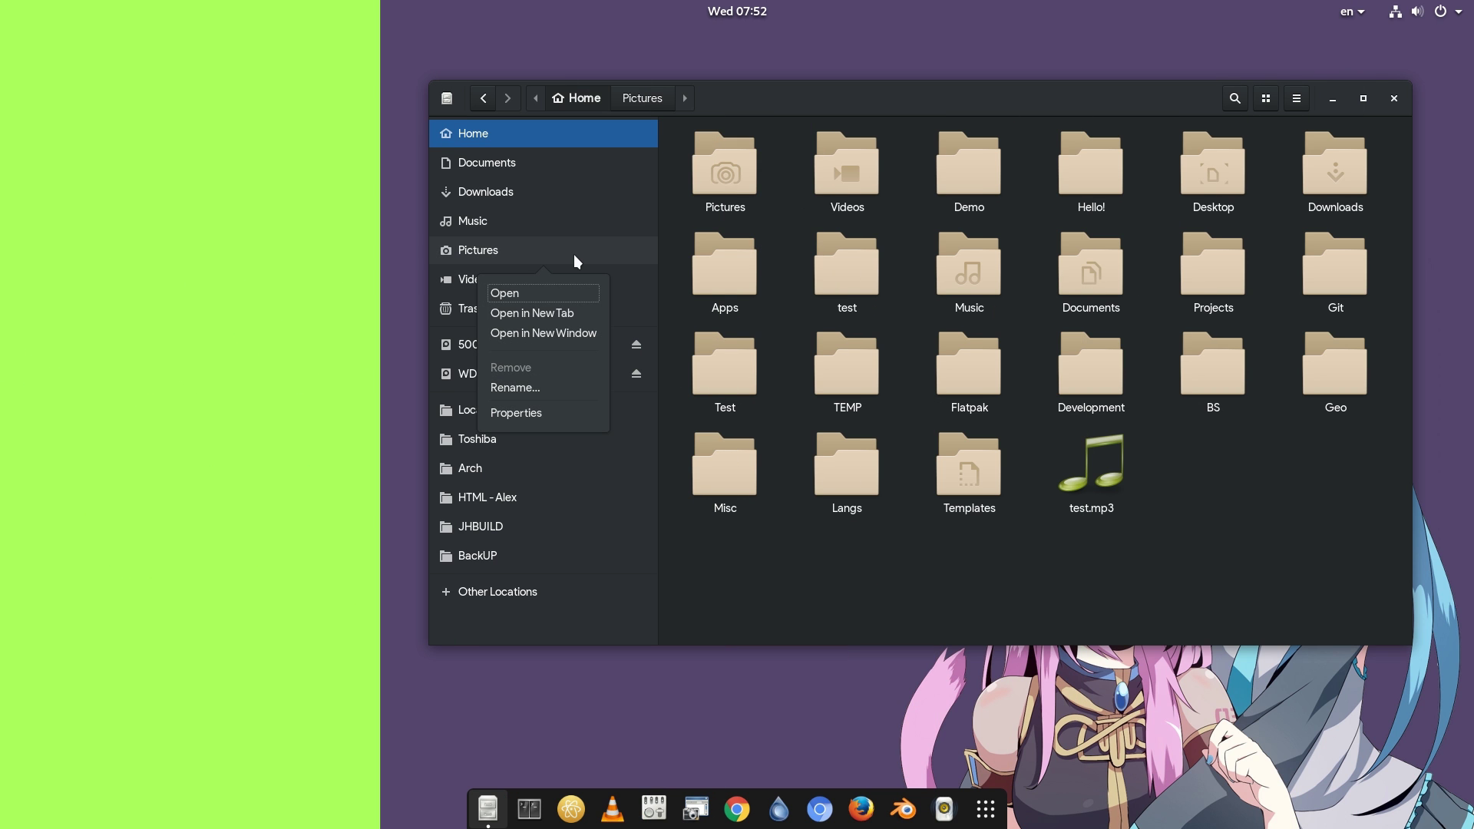
left_click(583, 311)
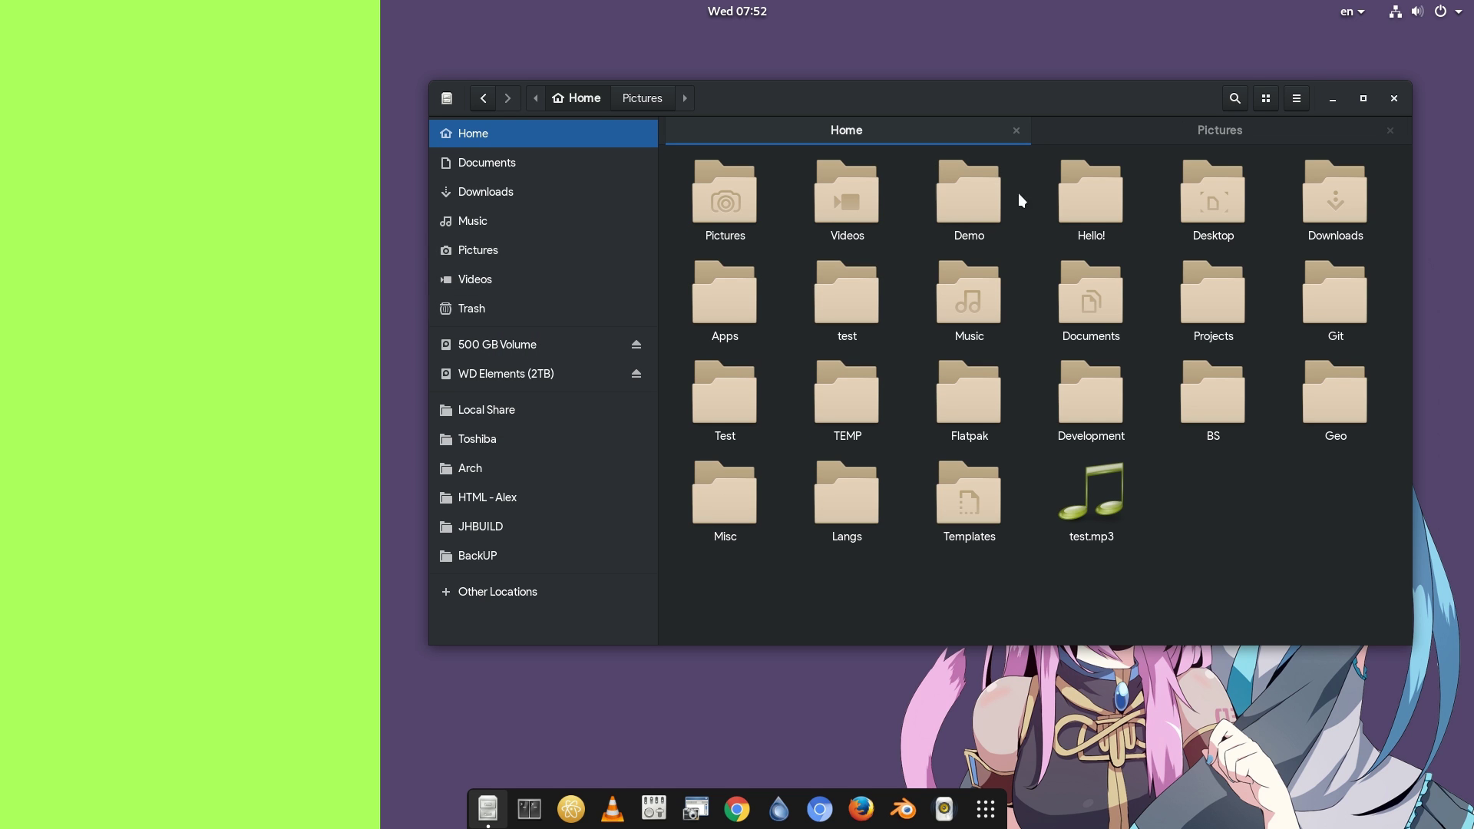
left_click(1059, 140)
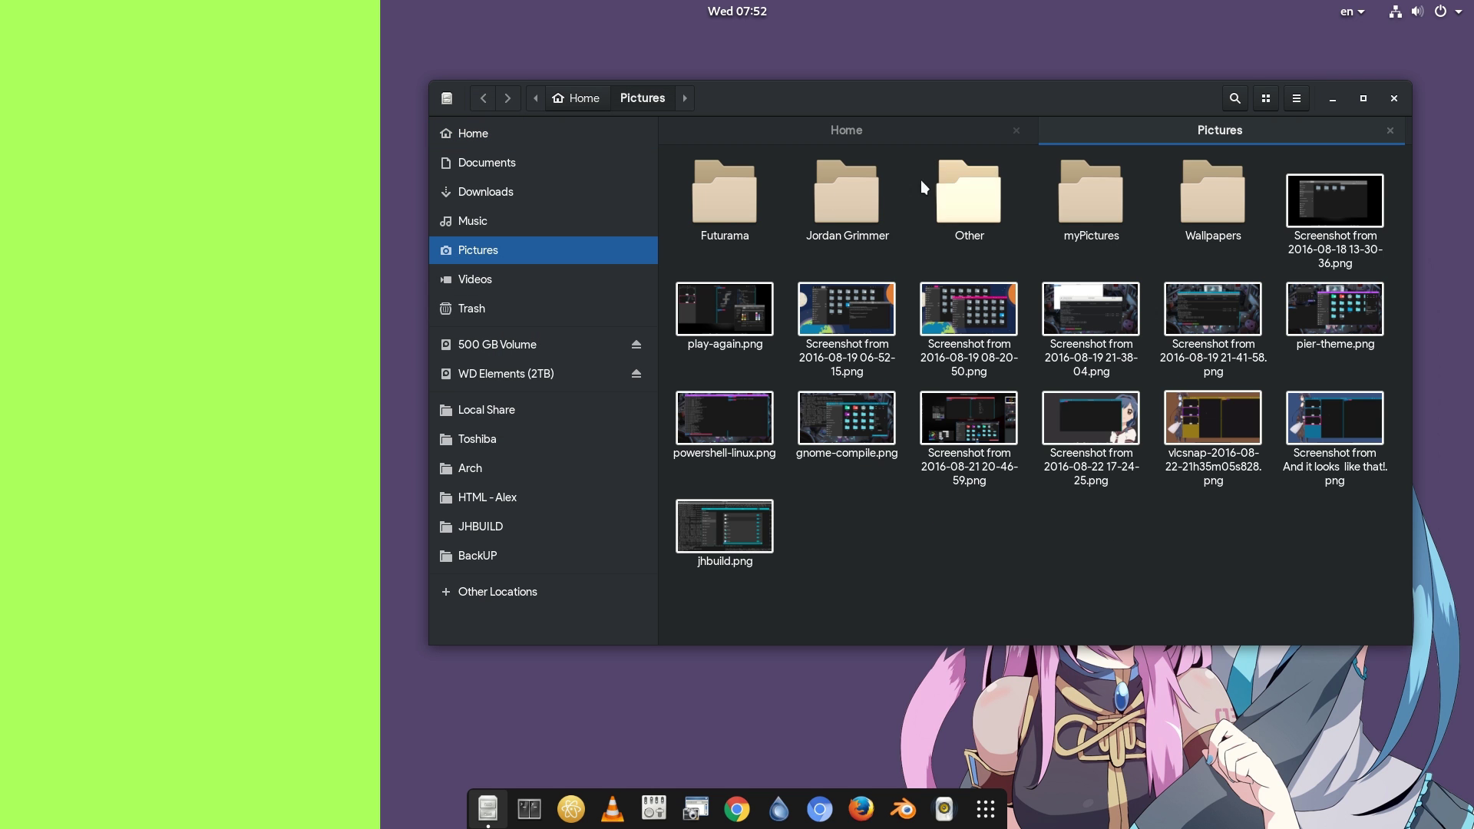
Compress everything in the Pictures folder into a .zip archive named myPictures and check the operation's progress
left_click(745, 217)
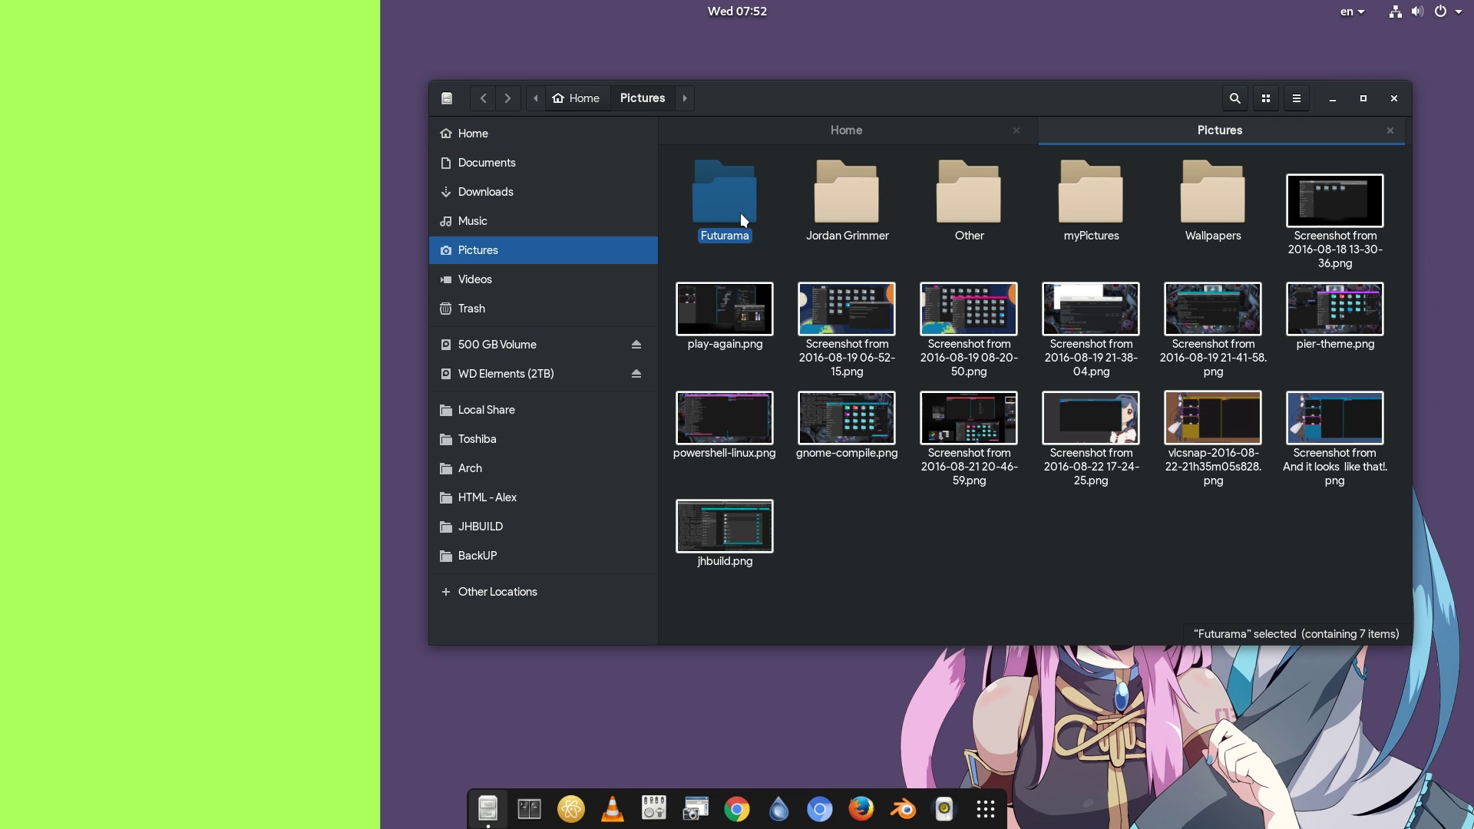
left_click(721, 529, "shift")
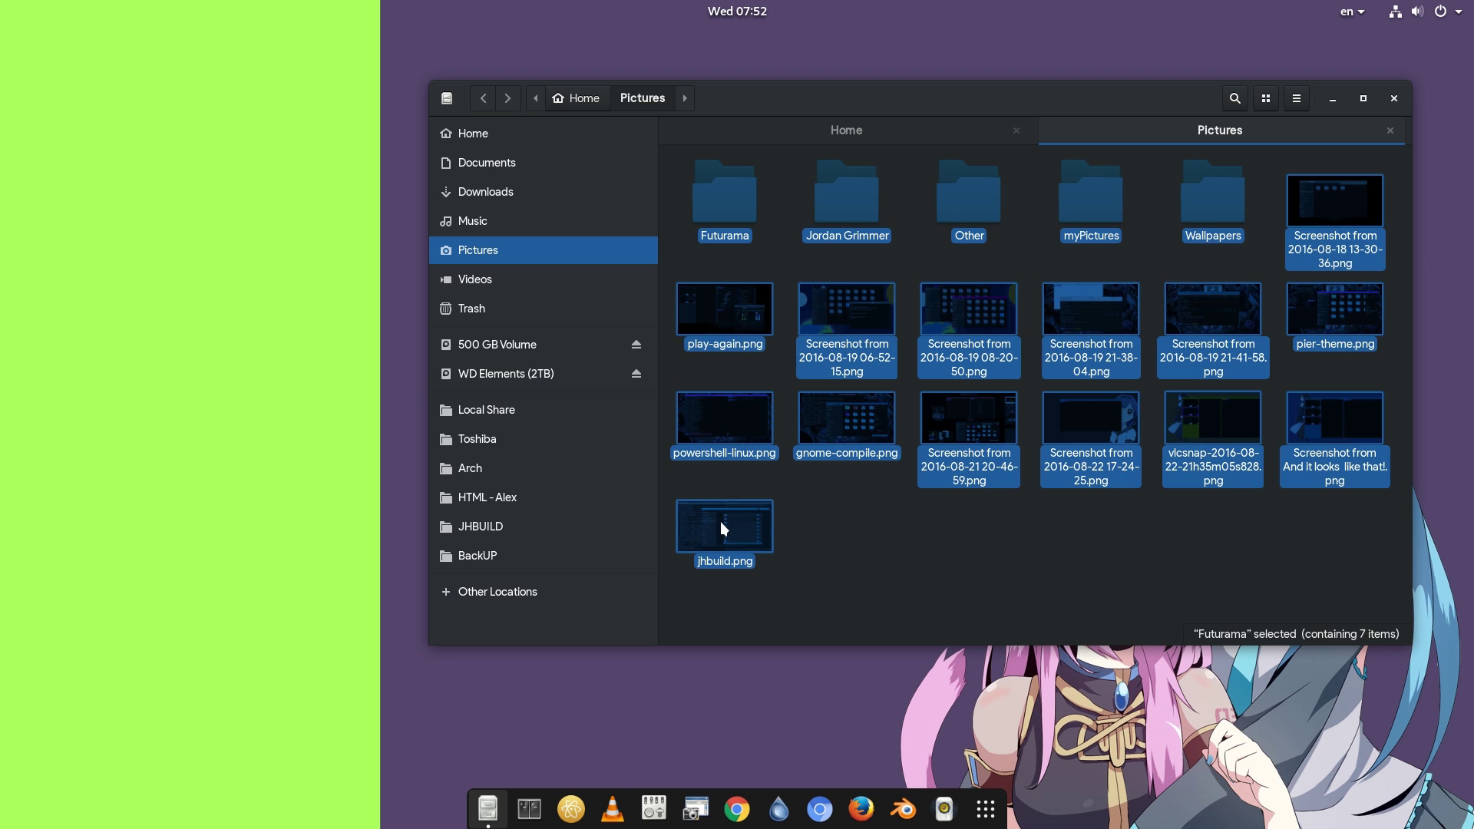
right_click(846, 220)
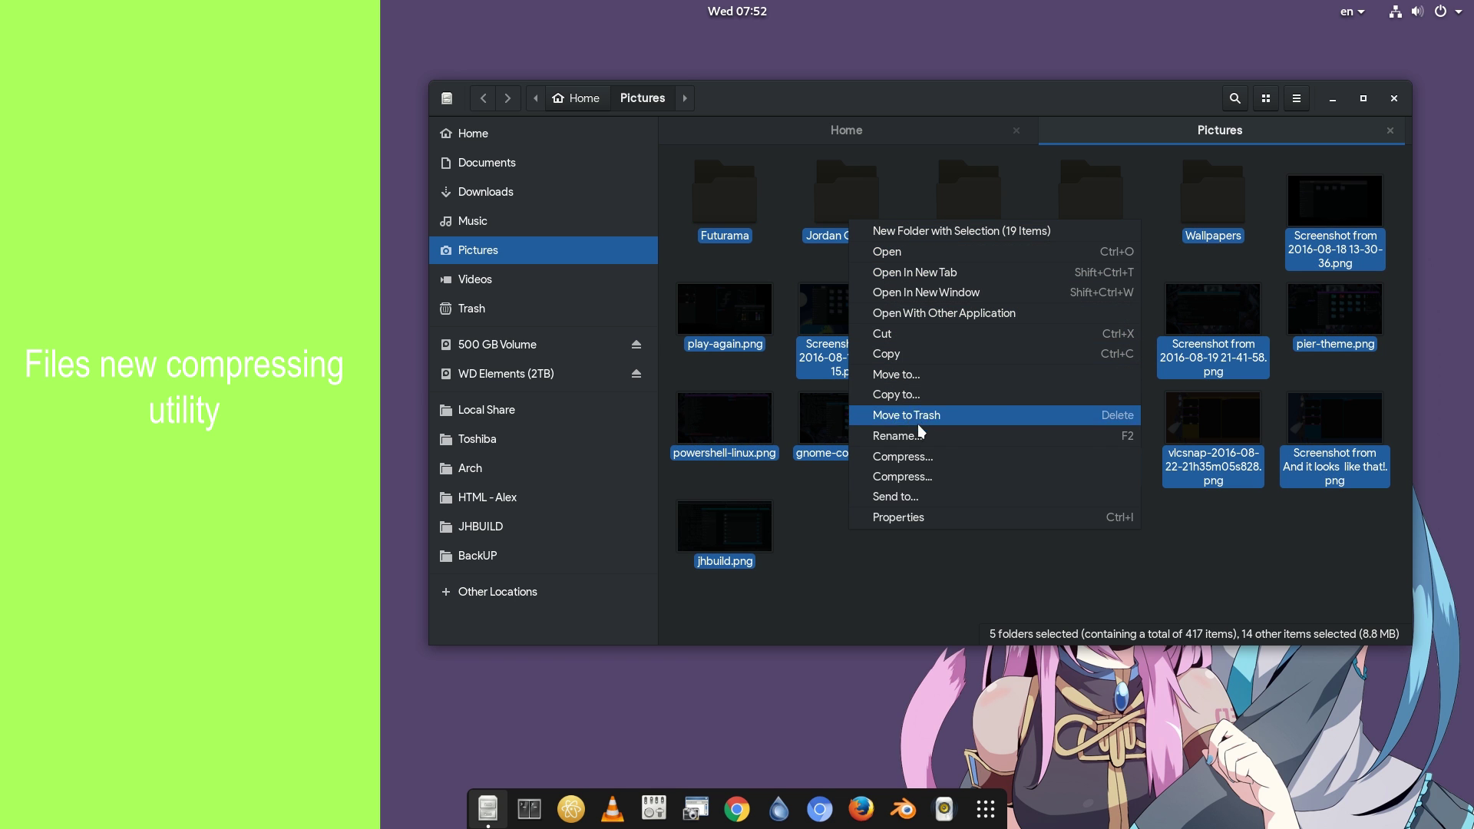
left_click(969, 456)
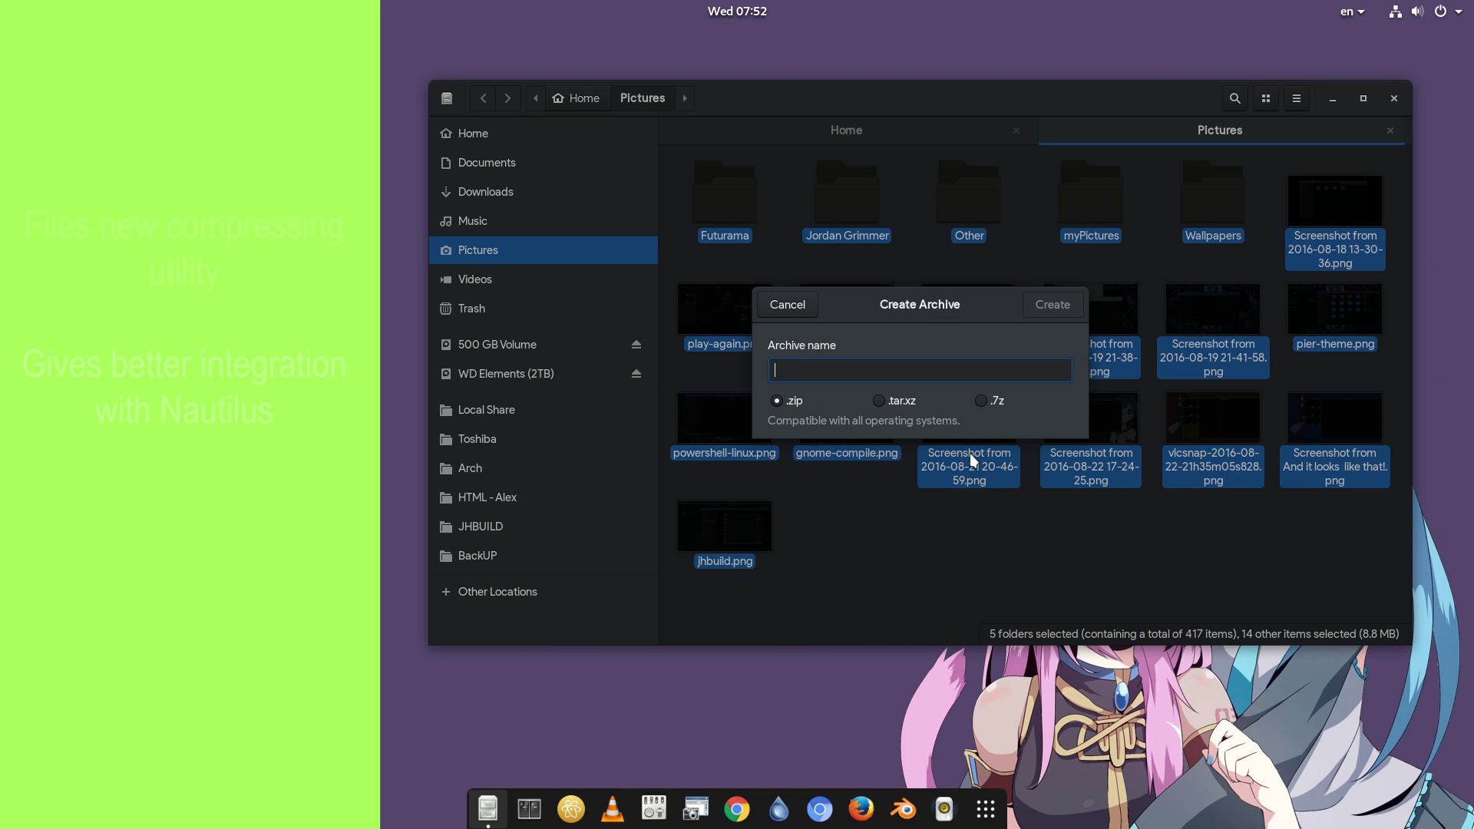
type("myPictures")
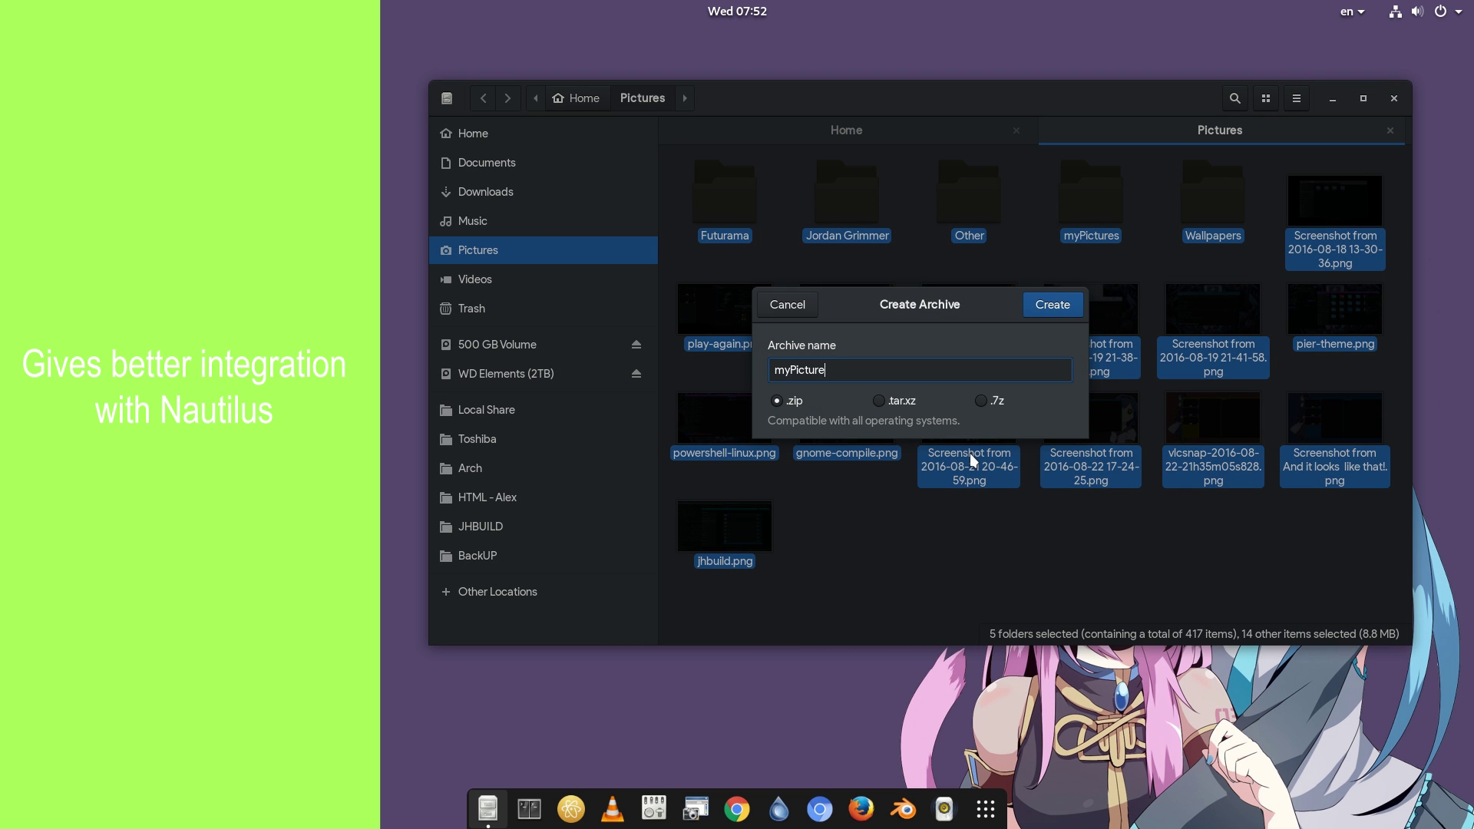
left_click(1053, 304)
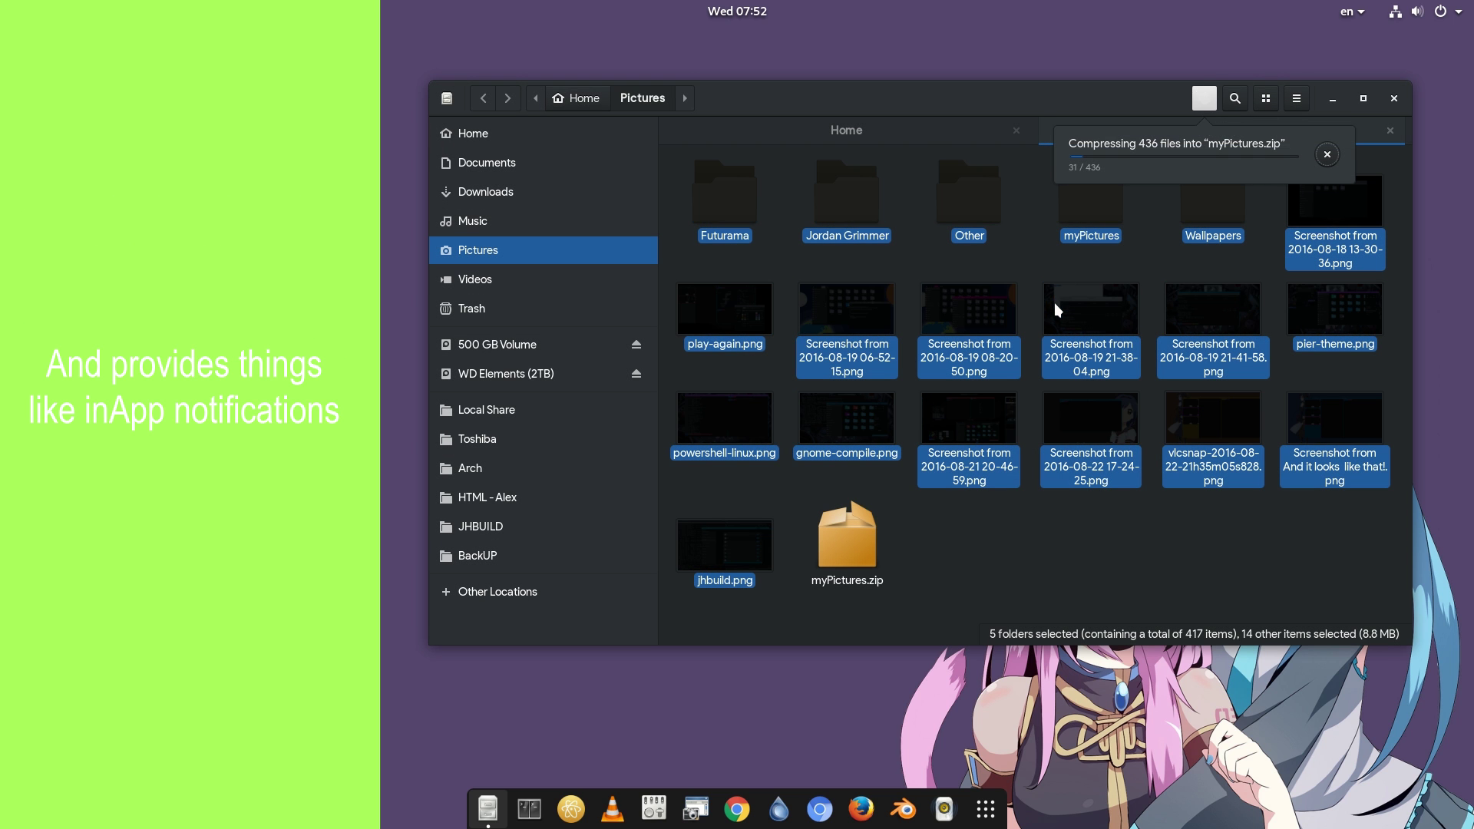
left_click(1205, 104)
left_click(1205, 104)
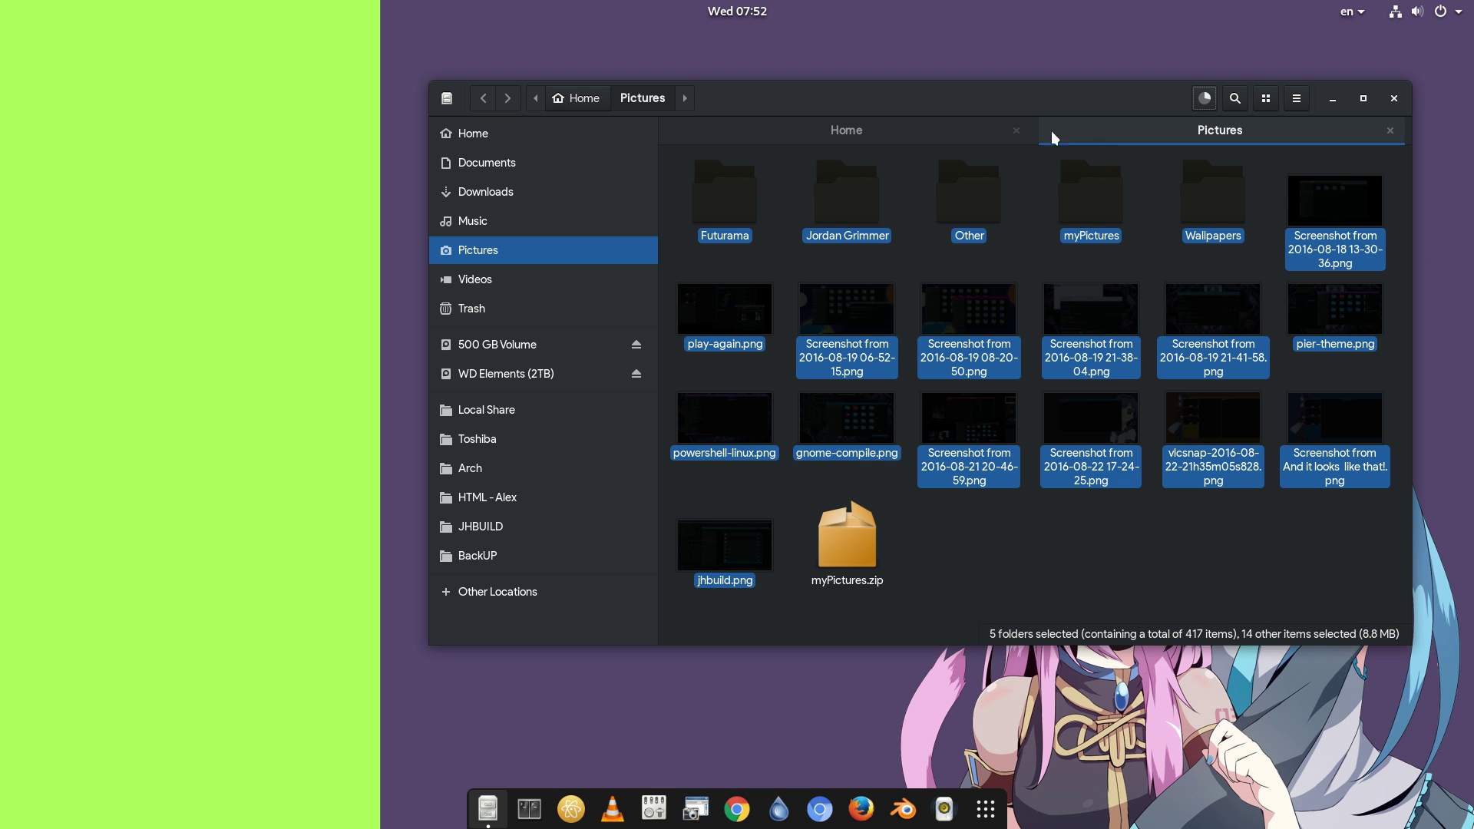
Enable extracting compressed files on open in the Behavior preferences and close the preferences
left_click(444, 107)
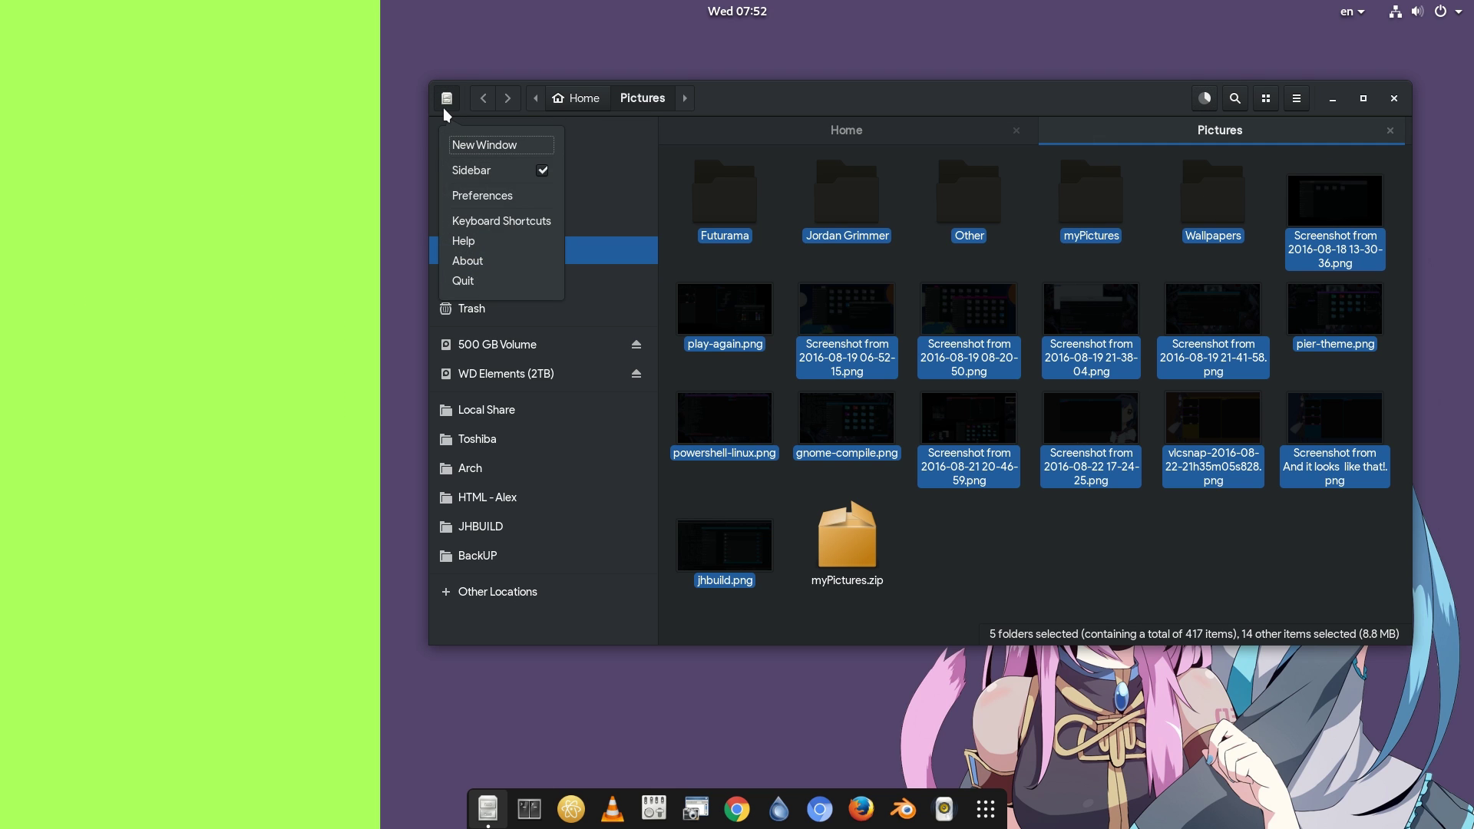
left_click(496, 201)
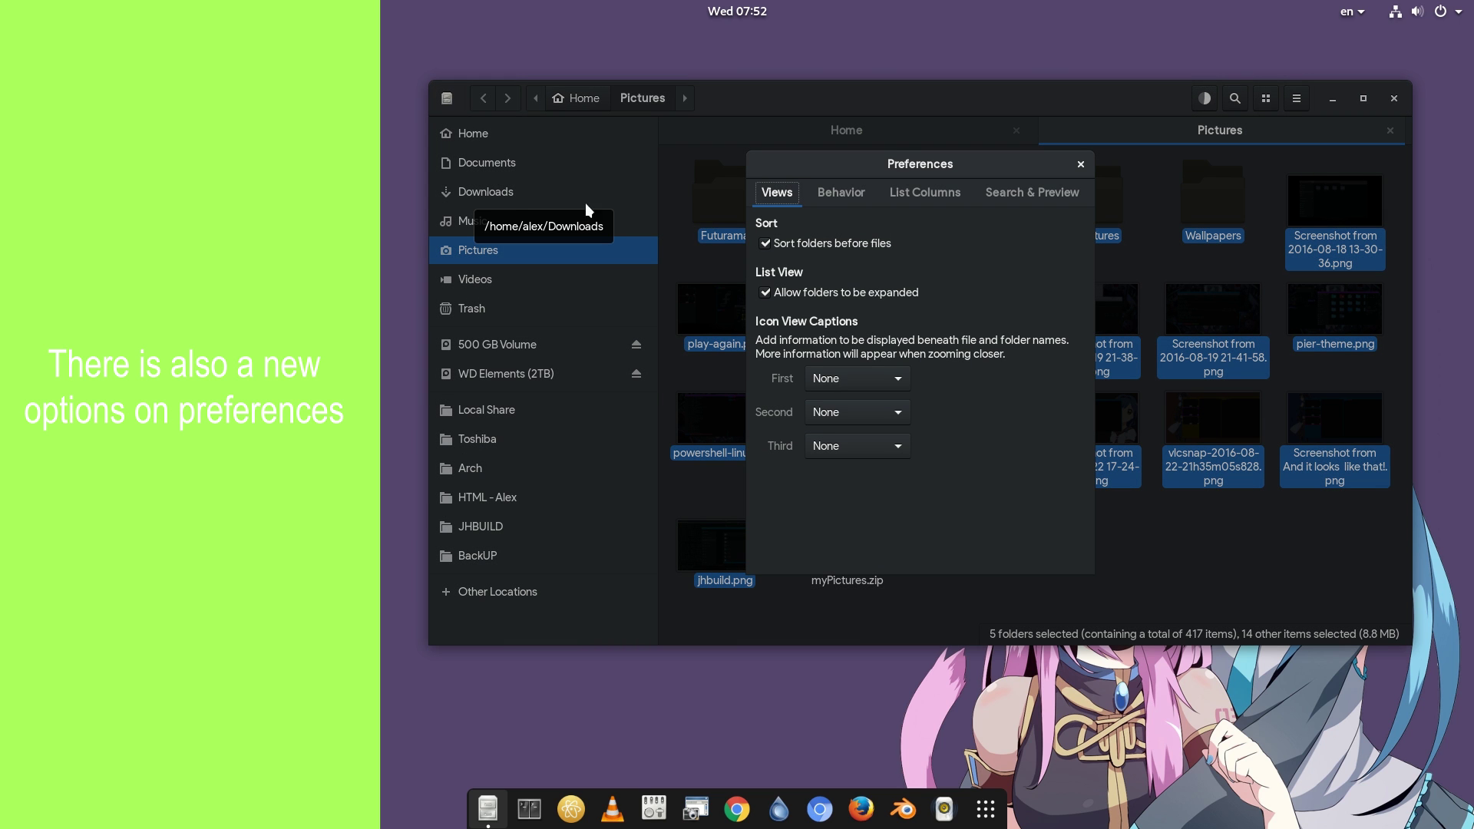
left_click(820, 201)
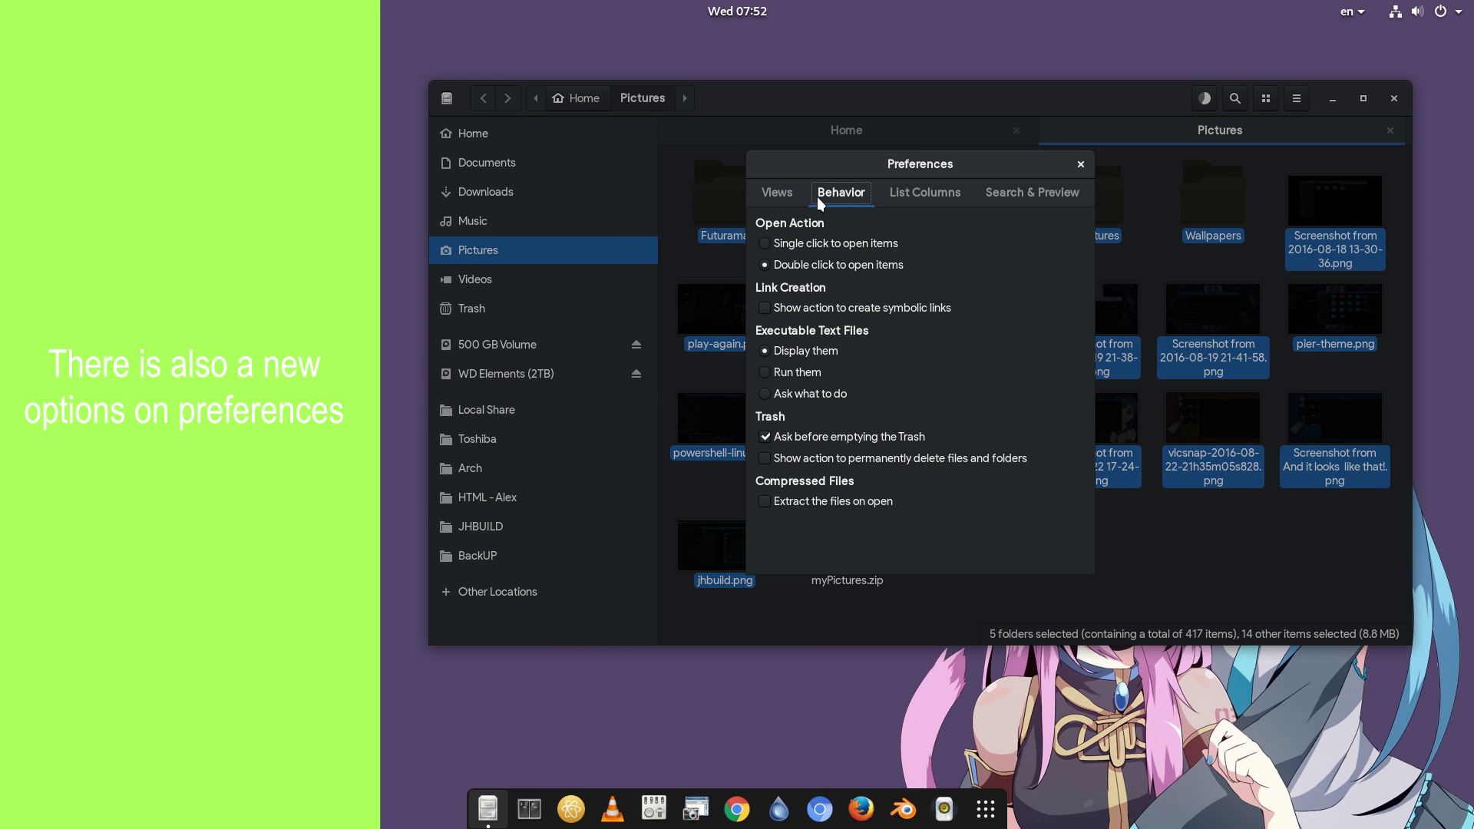
left_click(817, 505)
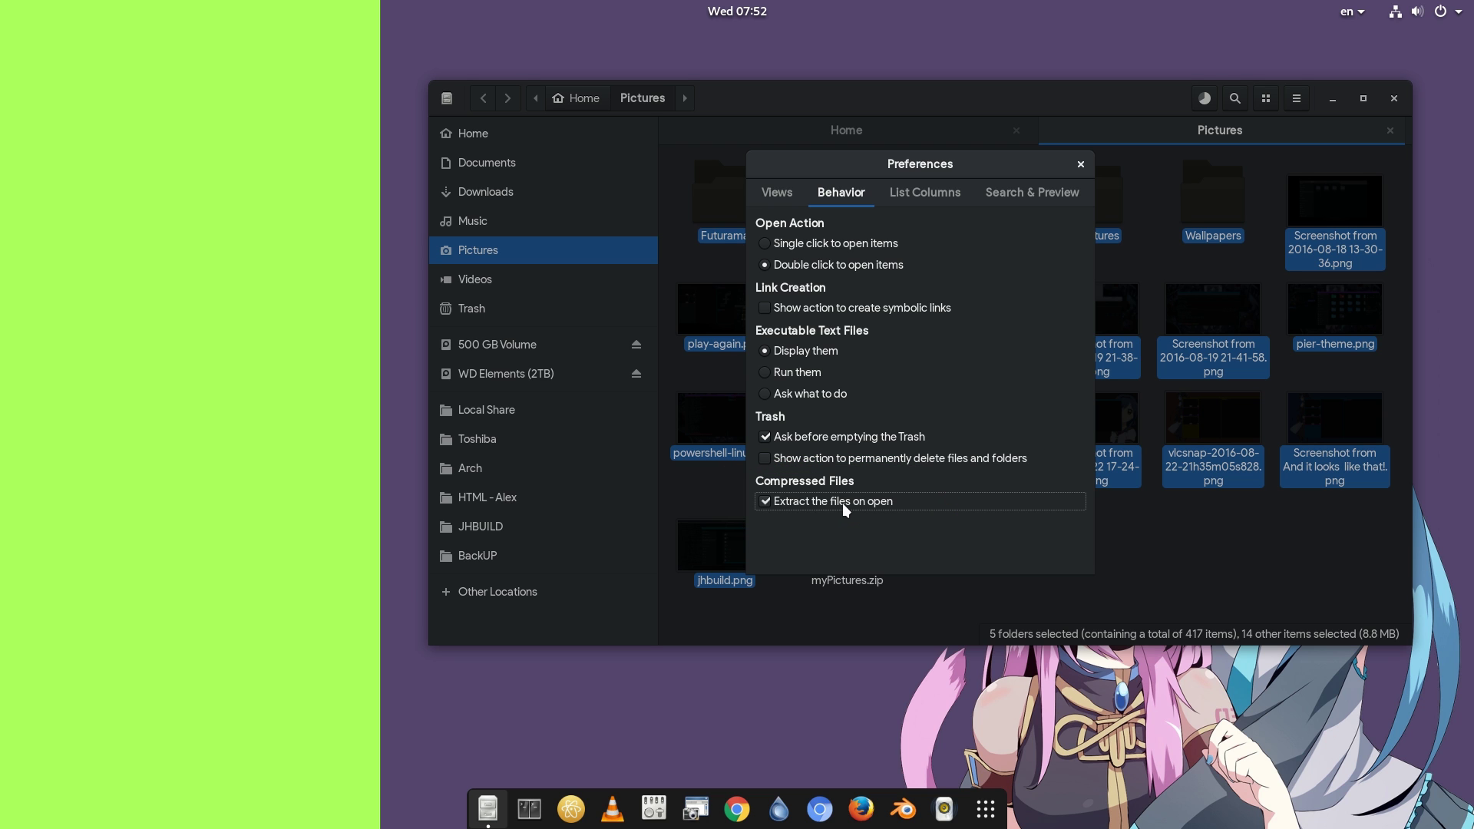
left_click(1079, 164)
left_click(1203, 99)
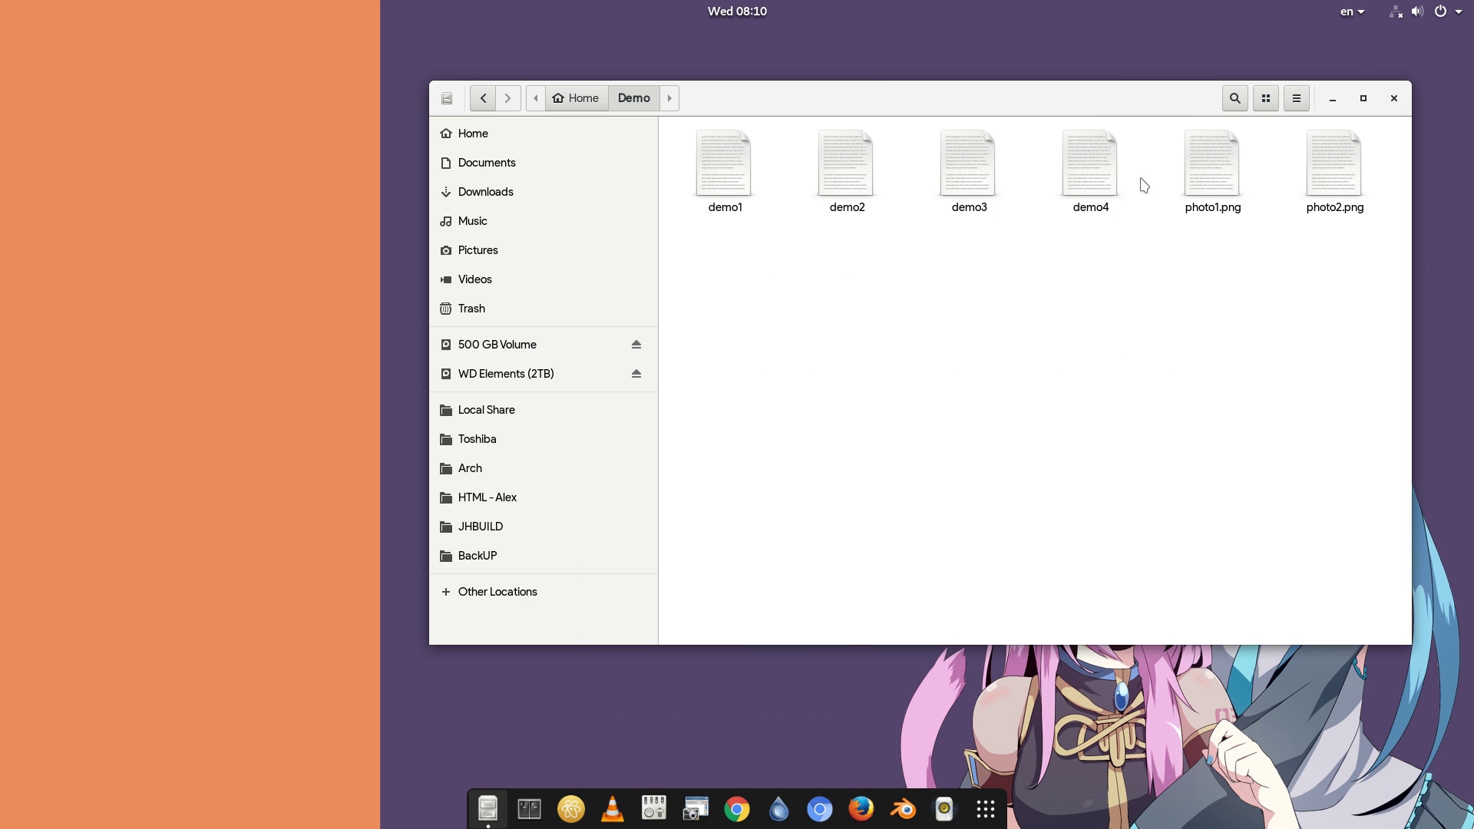
Set up a template rename of demo1 to demo4 in the Demo folder as [001, 002, 003]-[Original file name].png
left_click_drag(1144, 184, 730, 208)
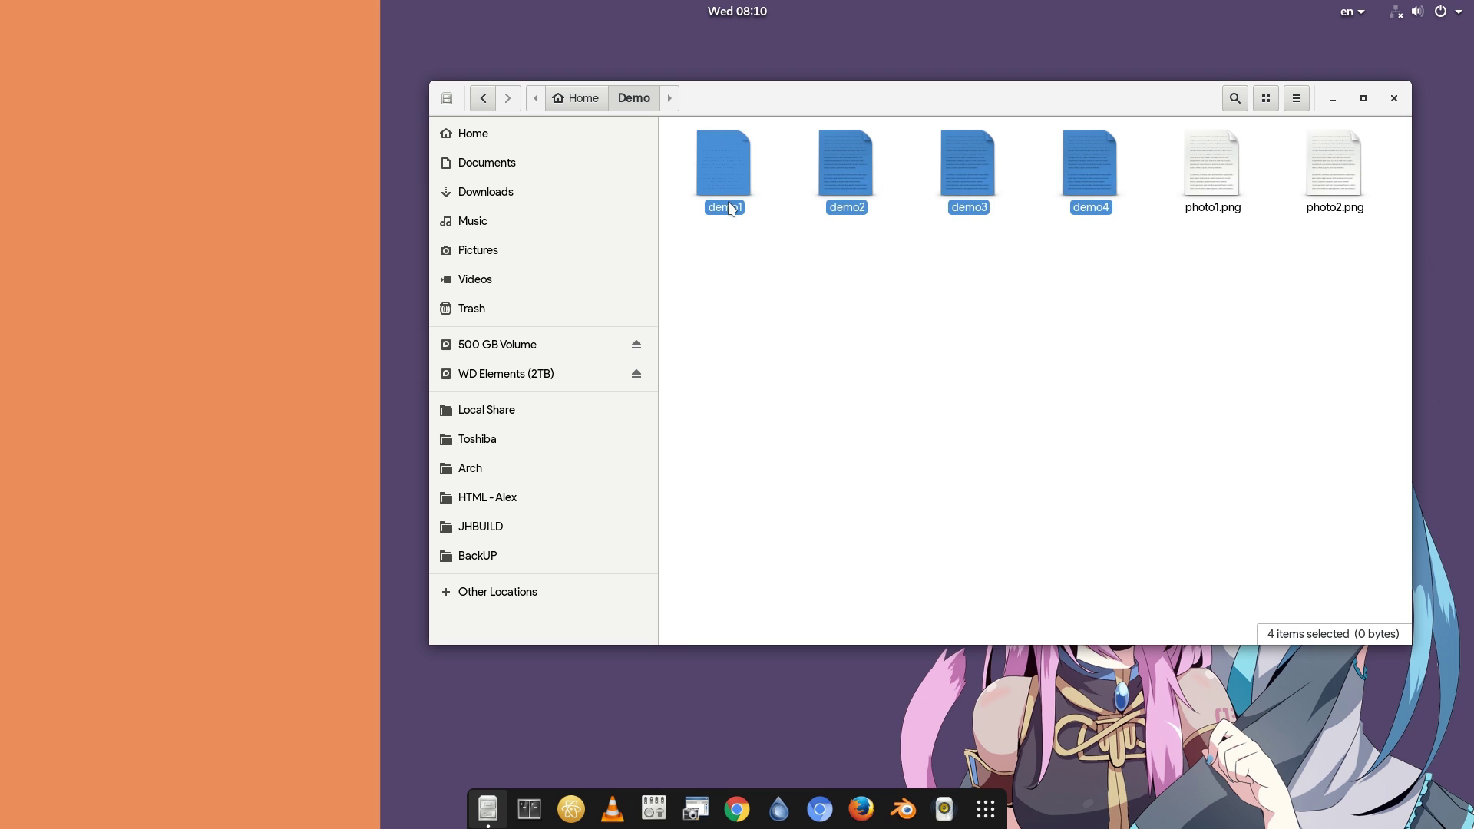
right_click(731, 208)
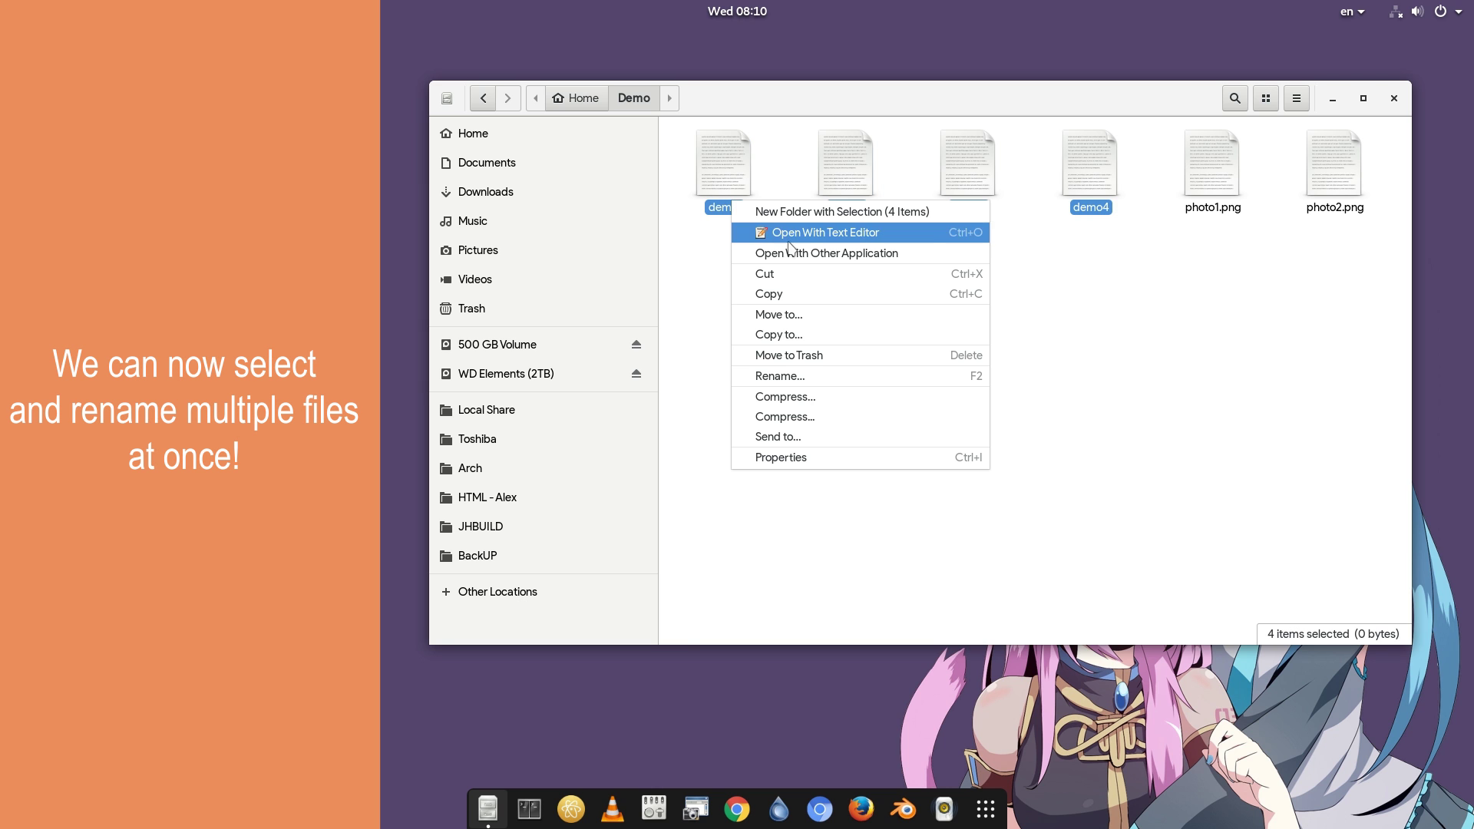
left_click(882, 377)
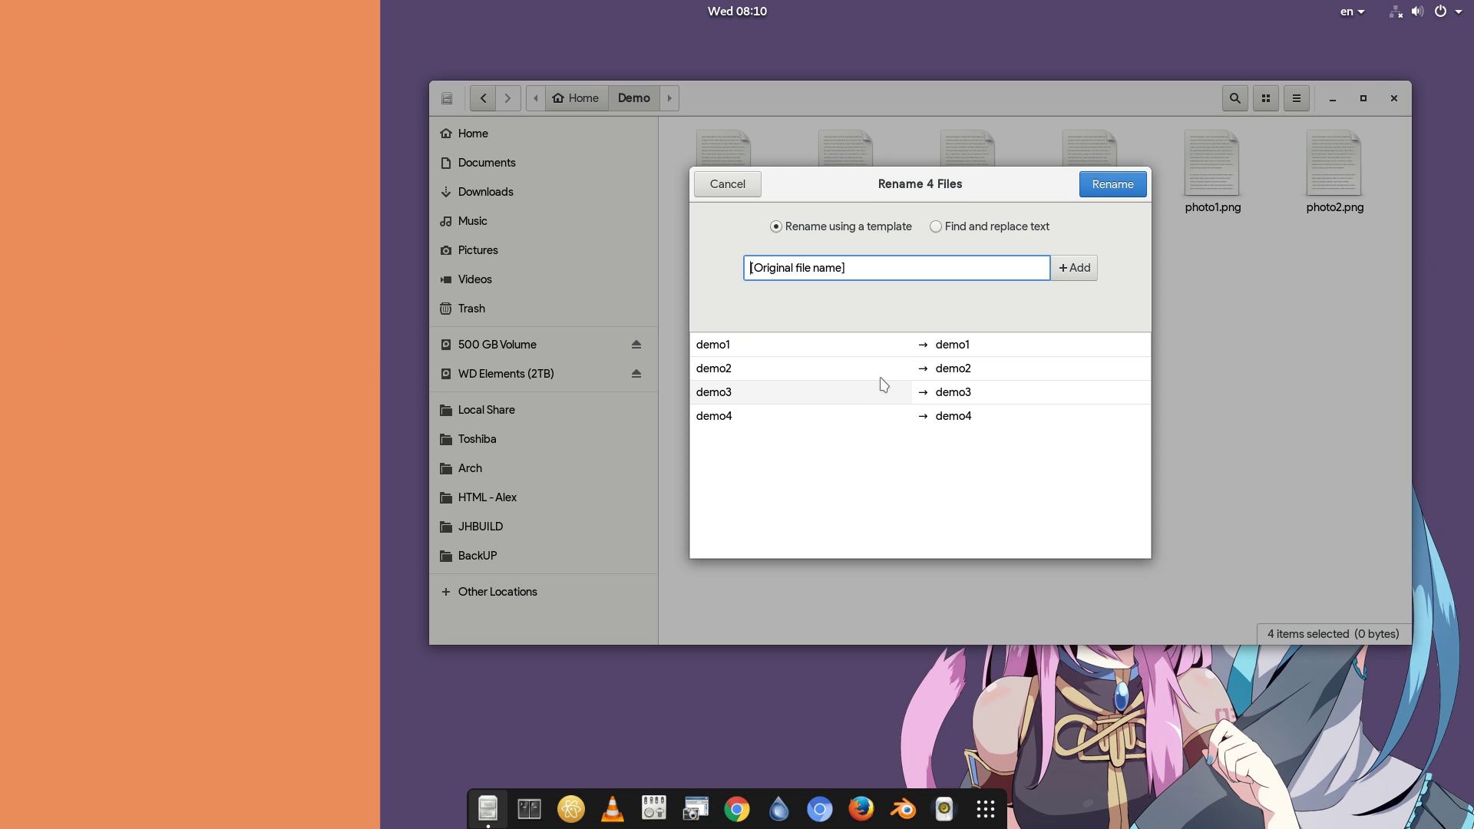
left_click(1078, 270)
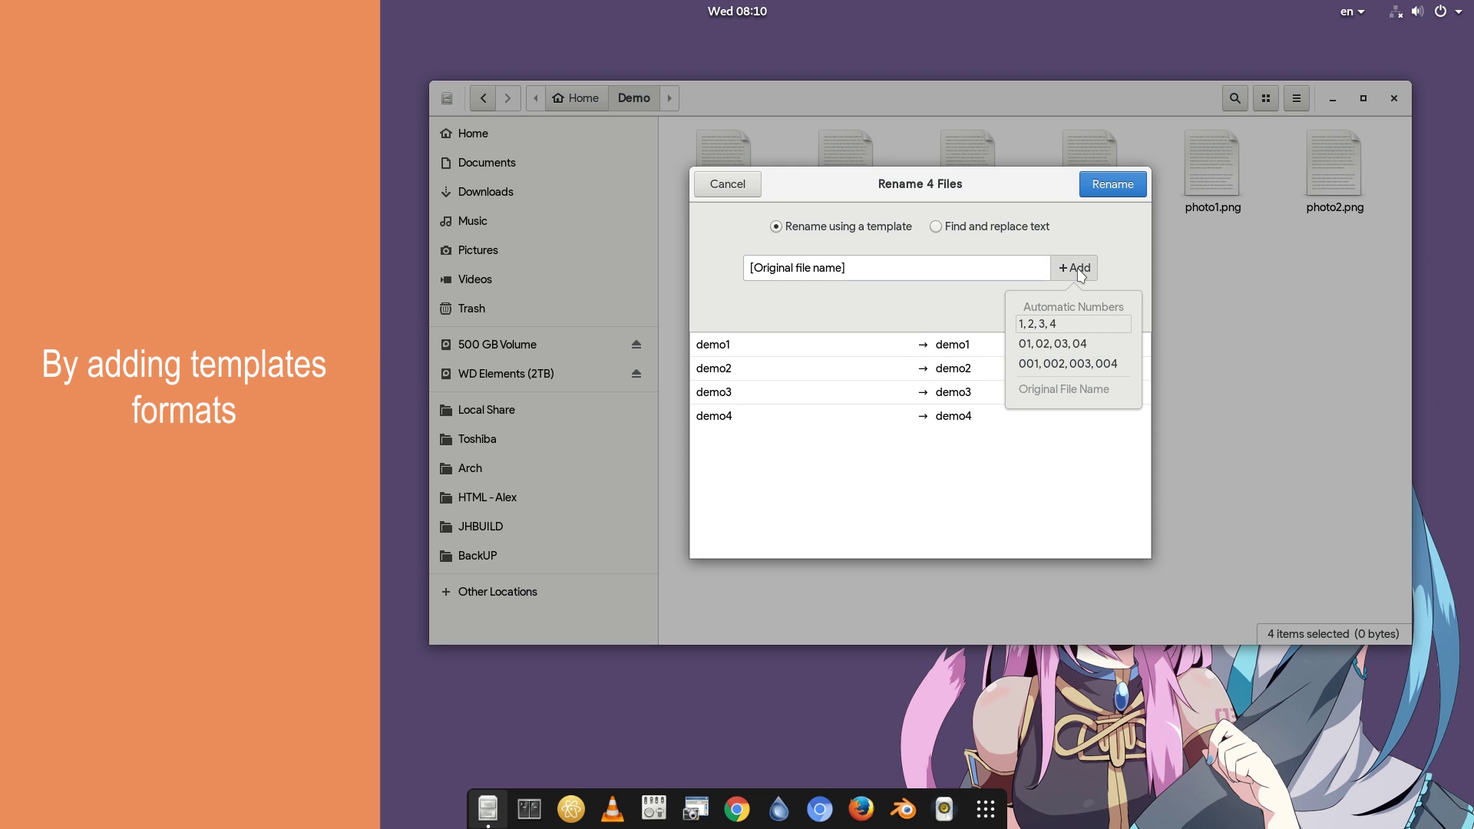
left_click(1029, 364)
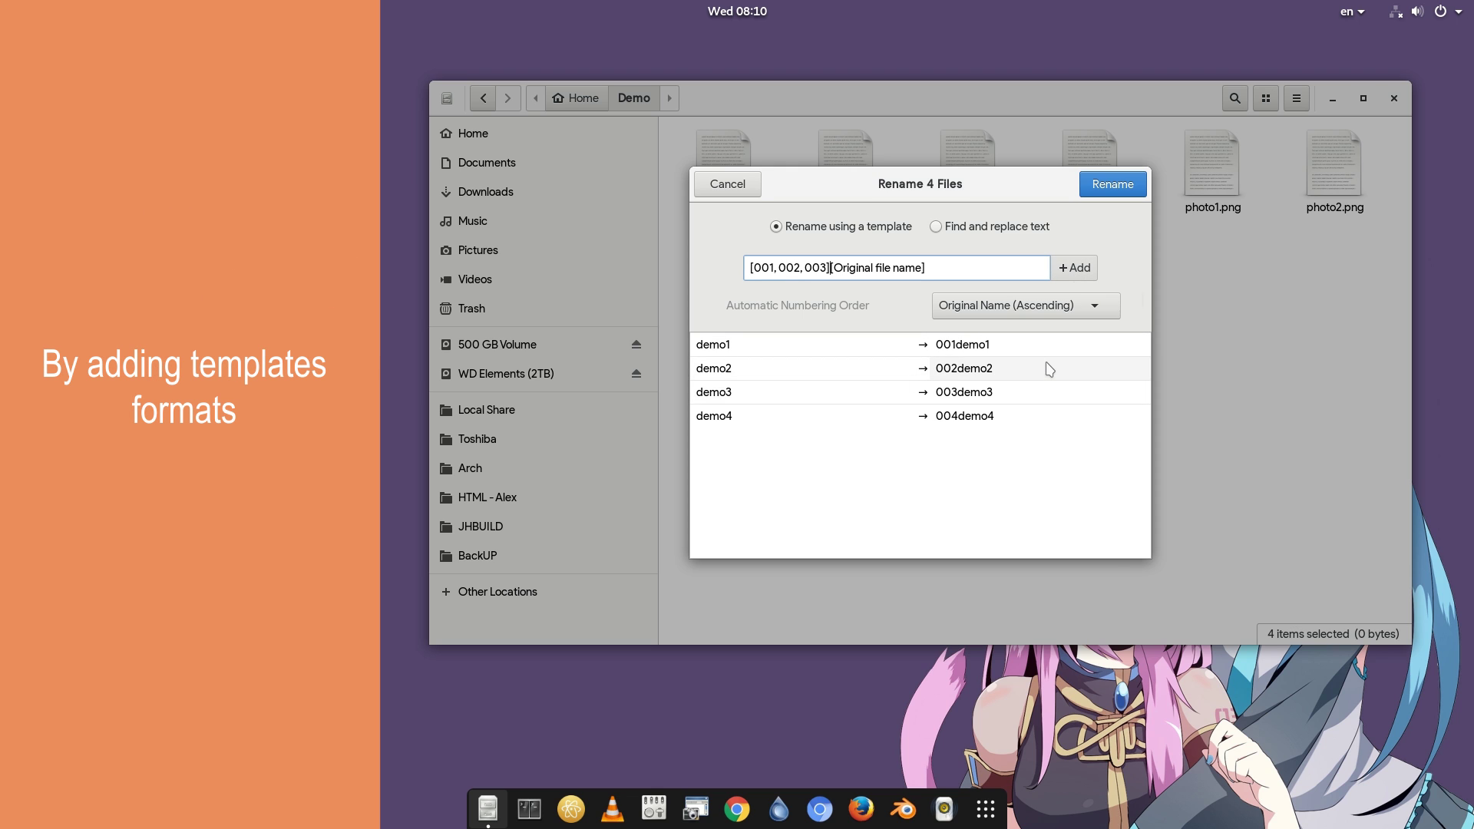
type("-")
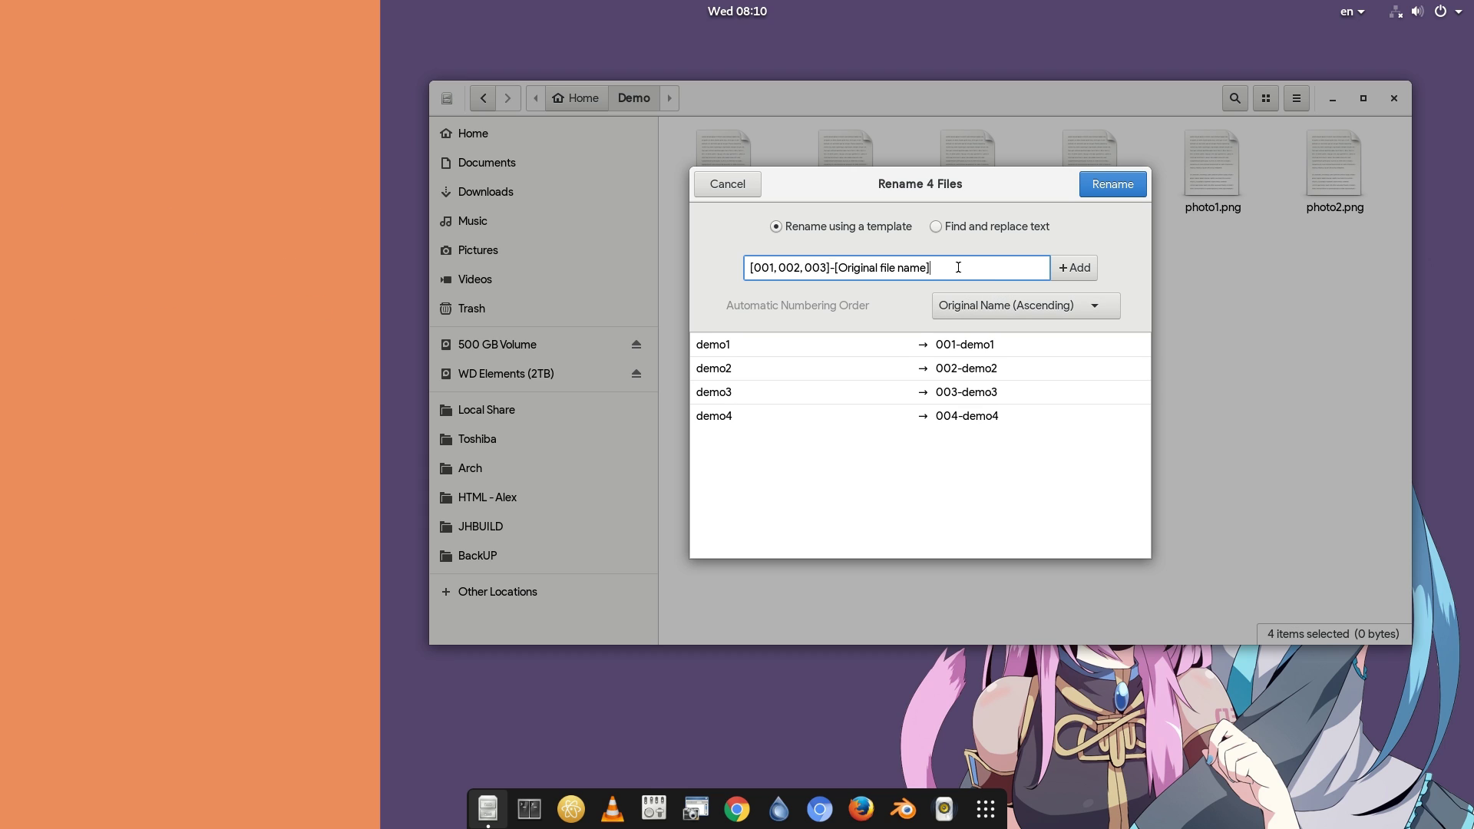
type(".png")
Try the automatic numbering order First Modified, followed by Last Modified, for the batch rename
left_click(1075, 311)
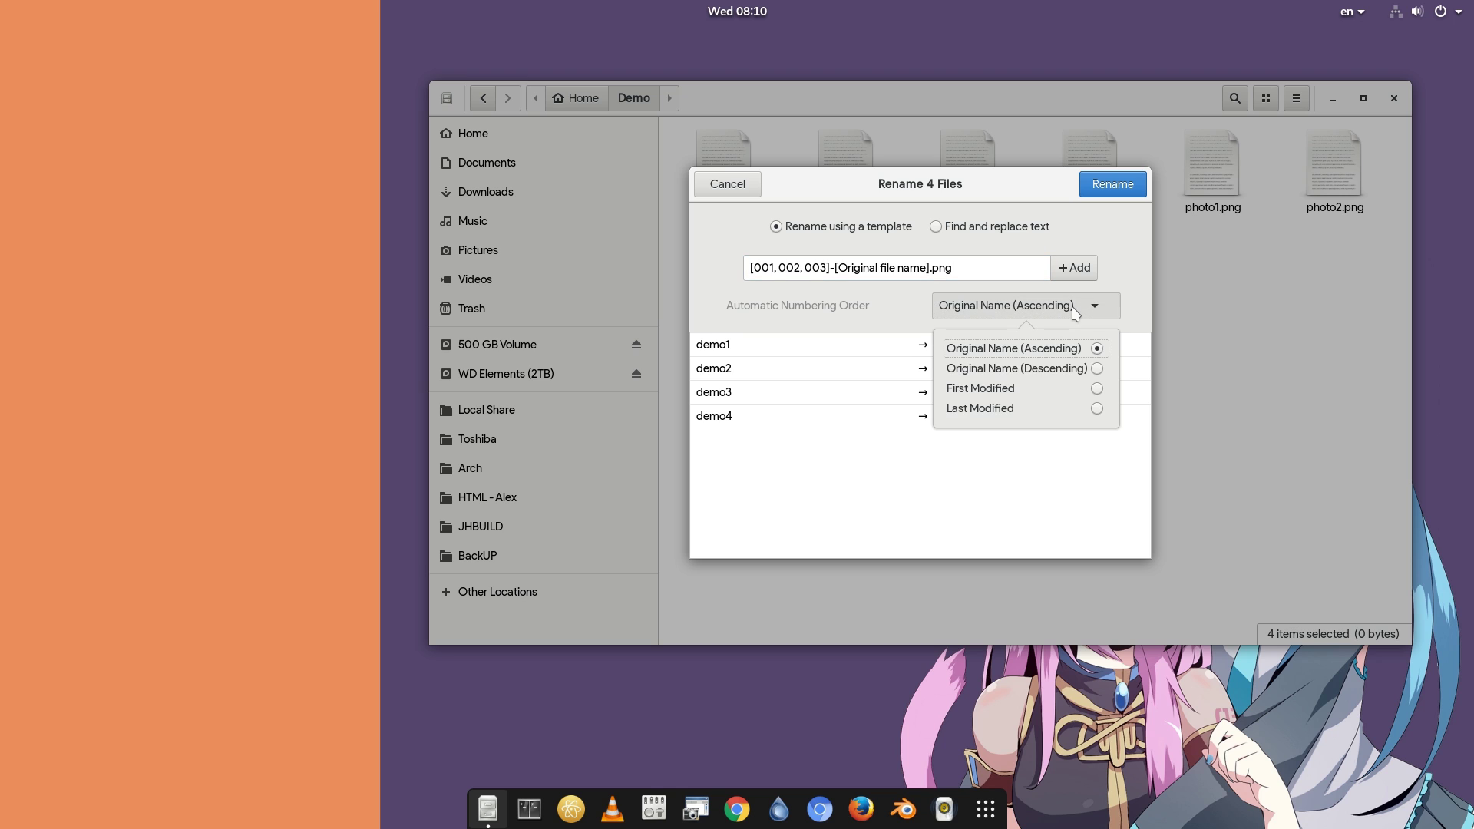
left_click(1083, 388)
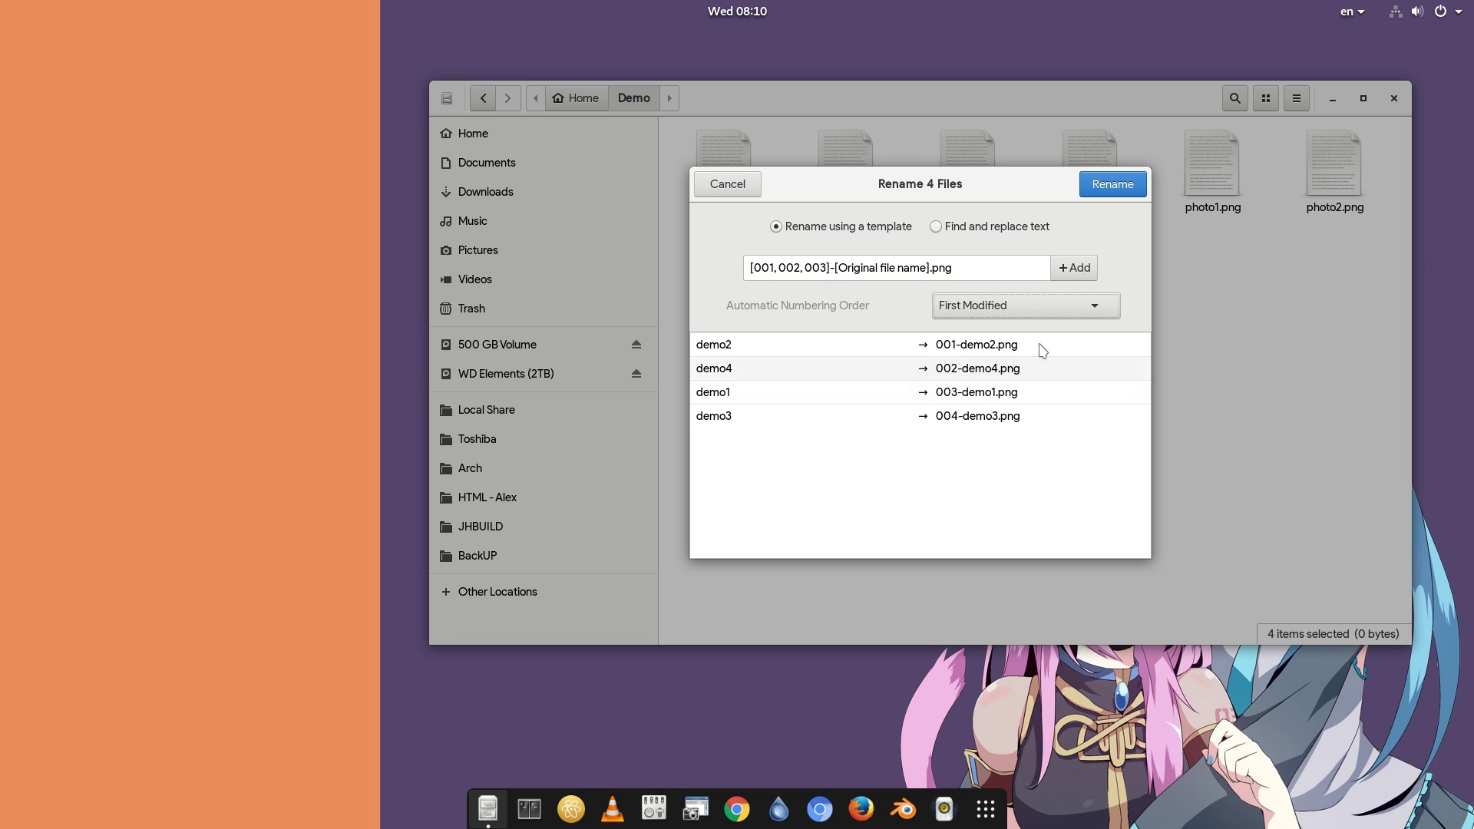
left_click(1026, 314)
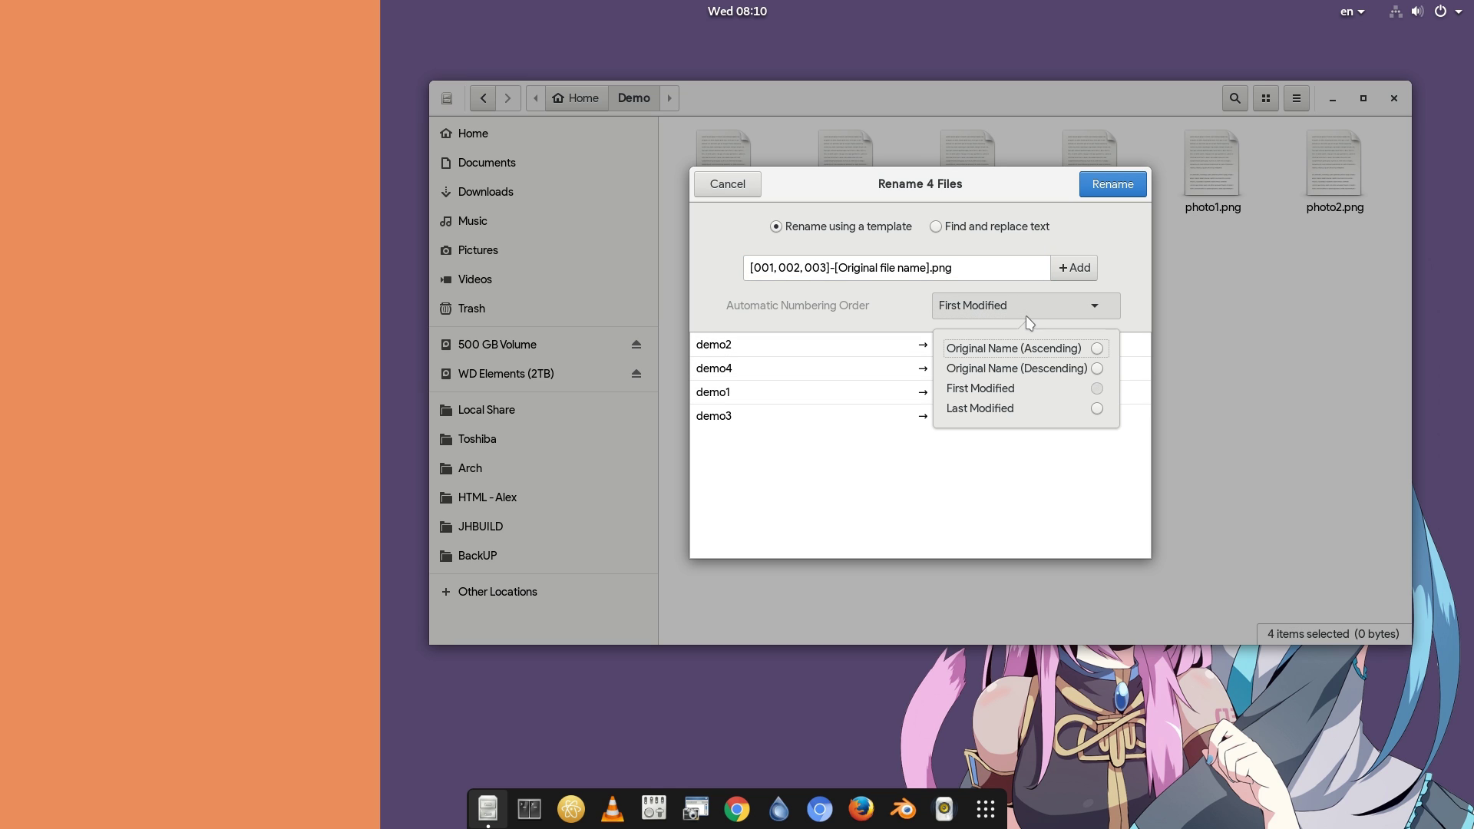
left_click(1021, 408)
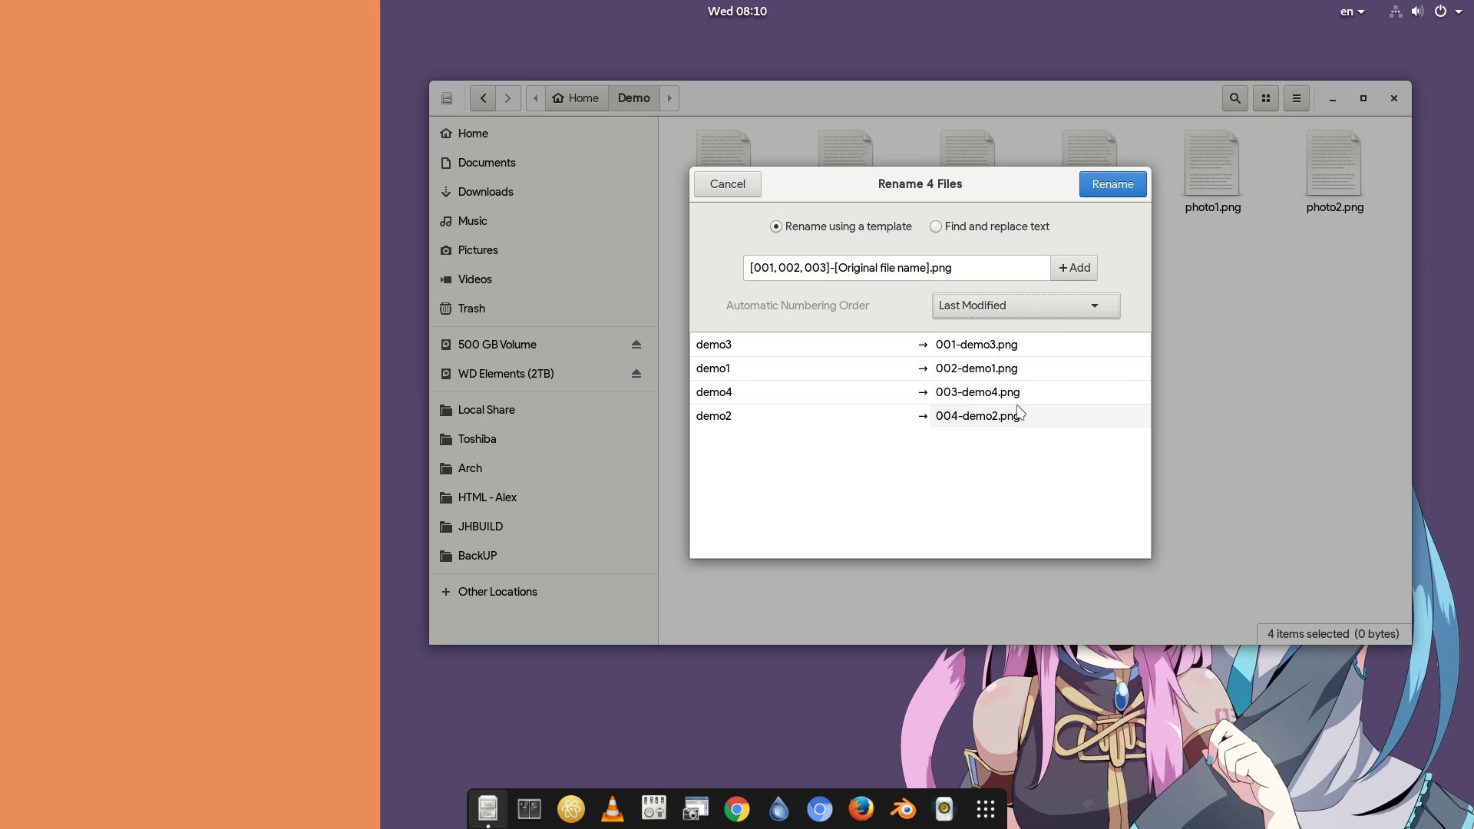
Switch the batch rename to find and replace, replacing demo with my-demo
left_click(984, 229)
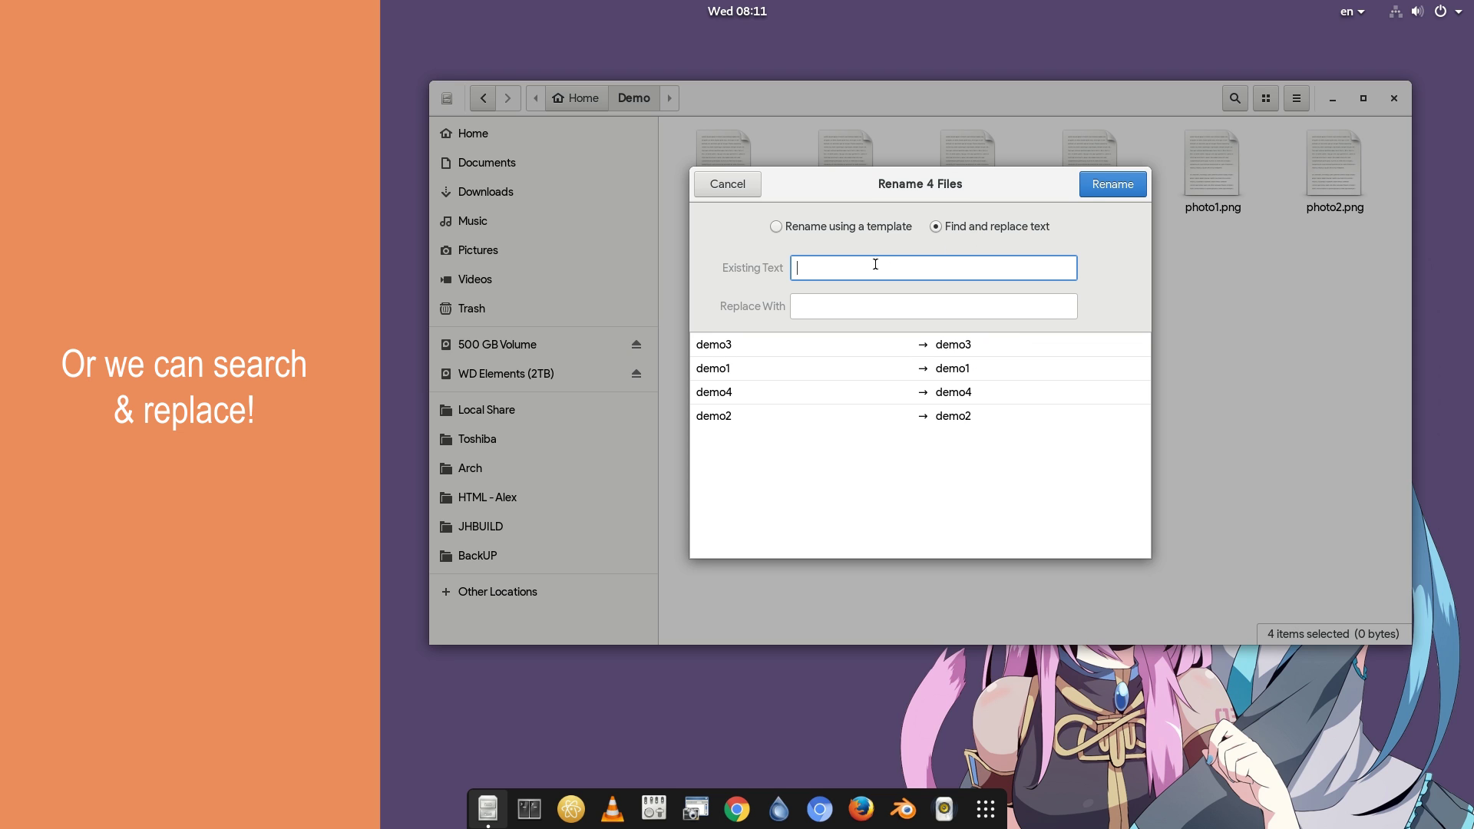
type("demo")
key("Tab")
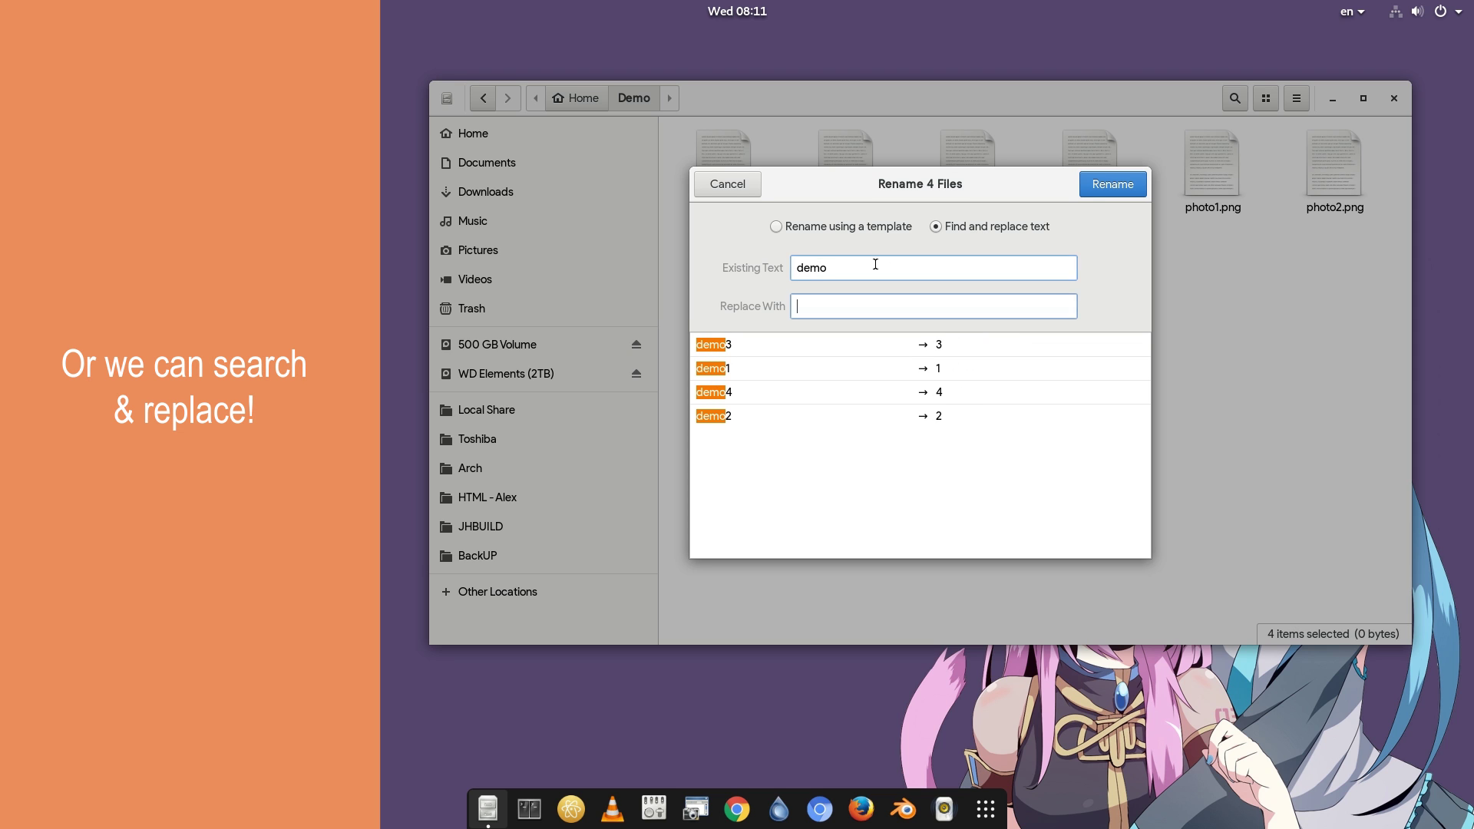
type("my-demo")
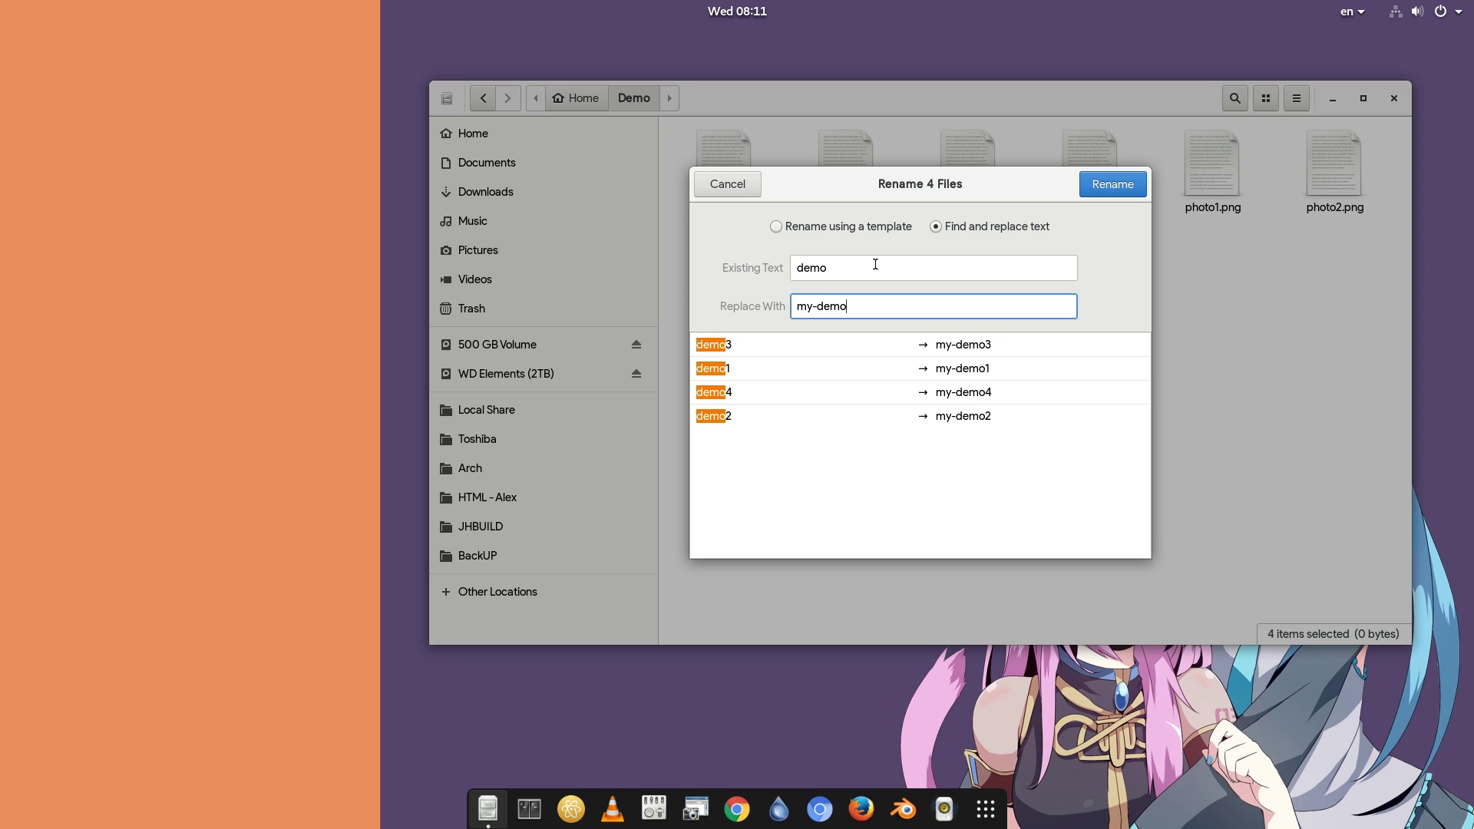
Set the batch rename to replace the existing text demo3 with photo2.png
left_click(875, 264)
type("3")
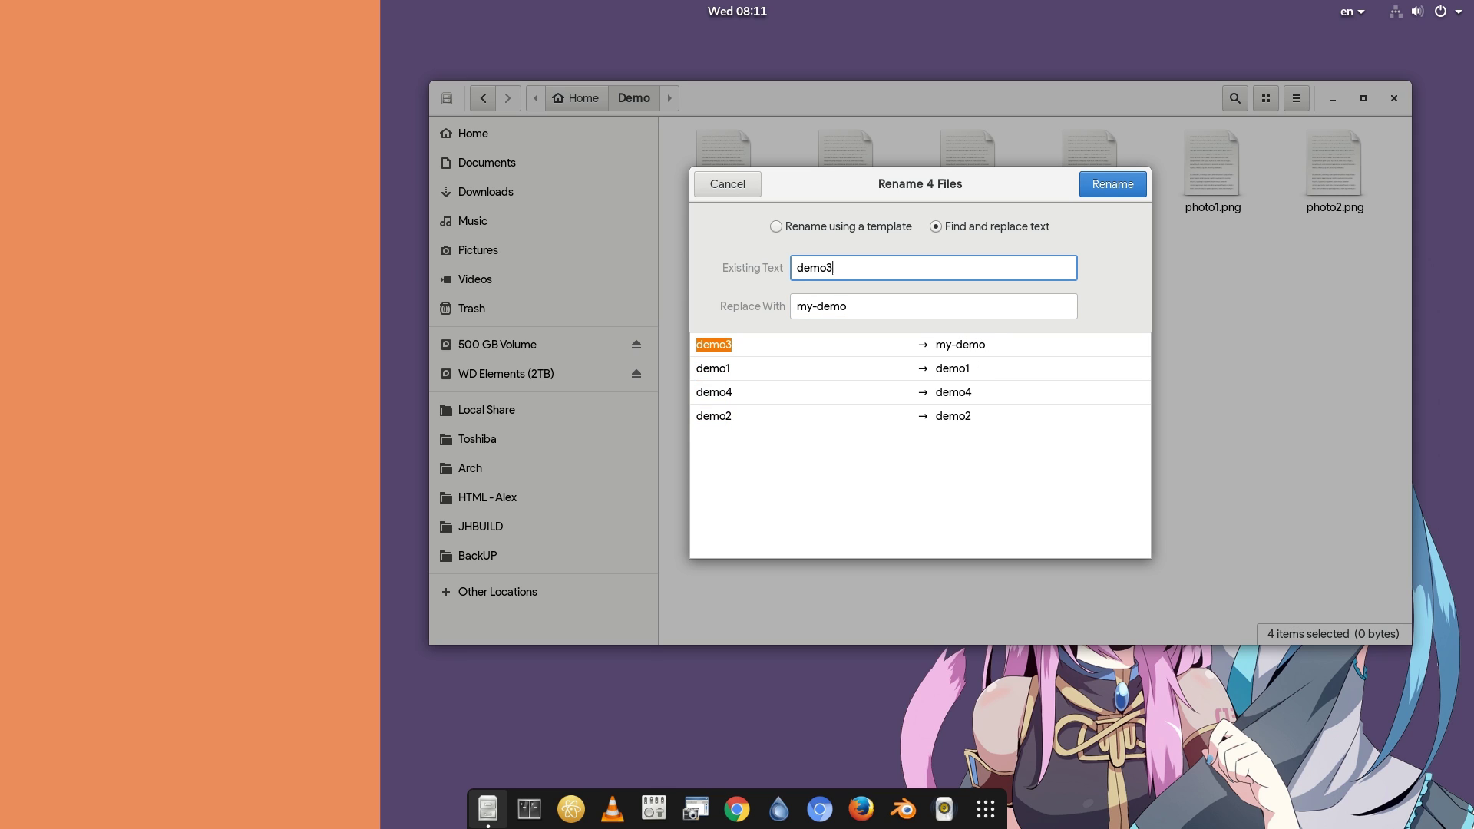
key("Tab")
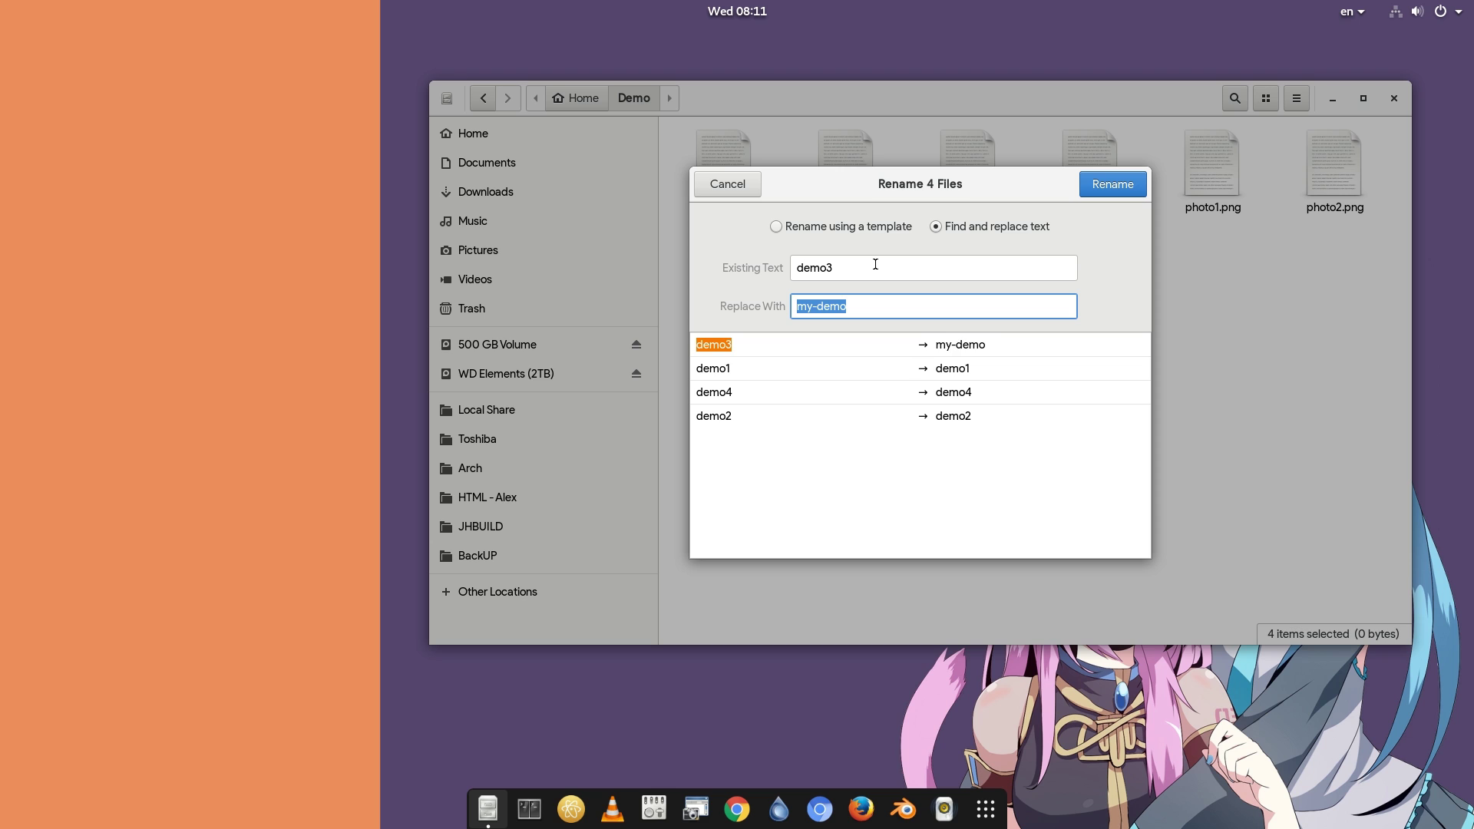
type("photo2")
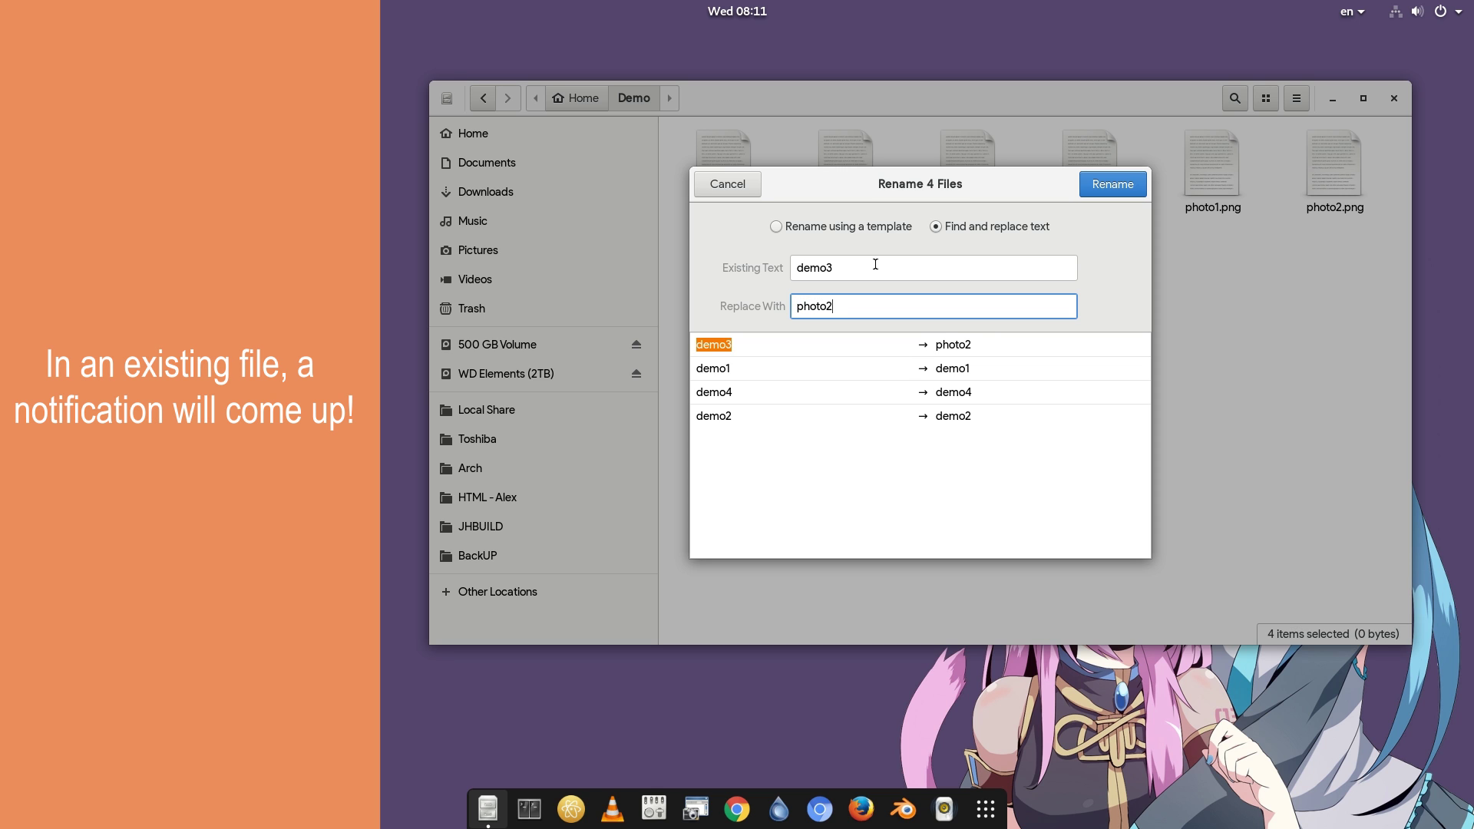
type(".png")
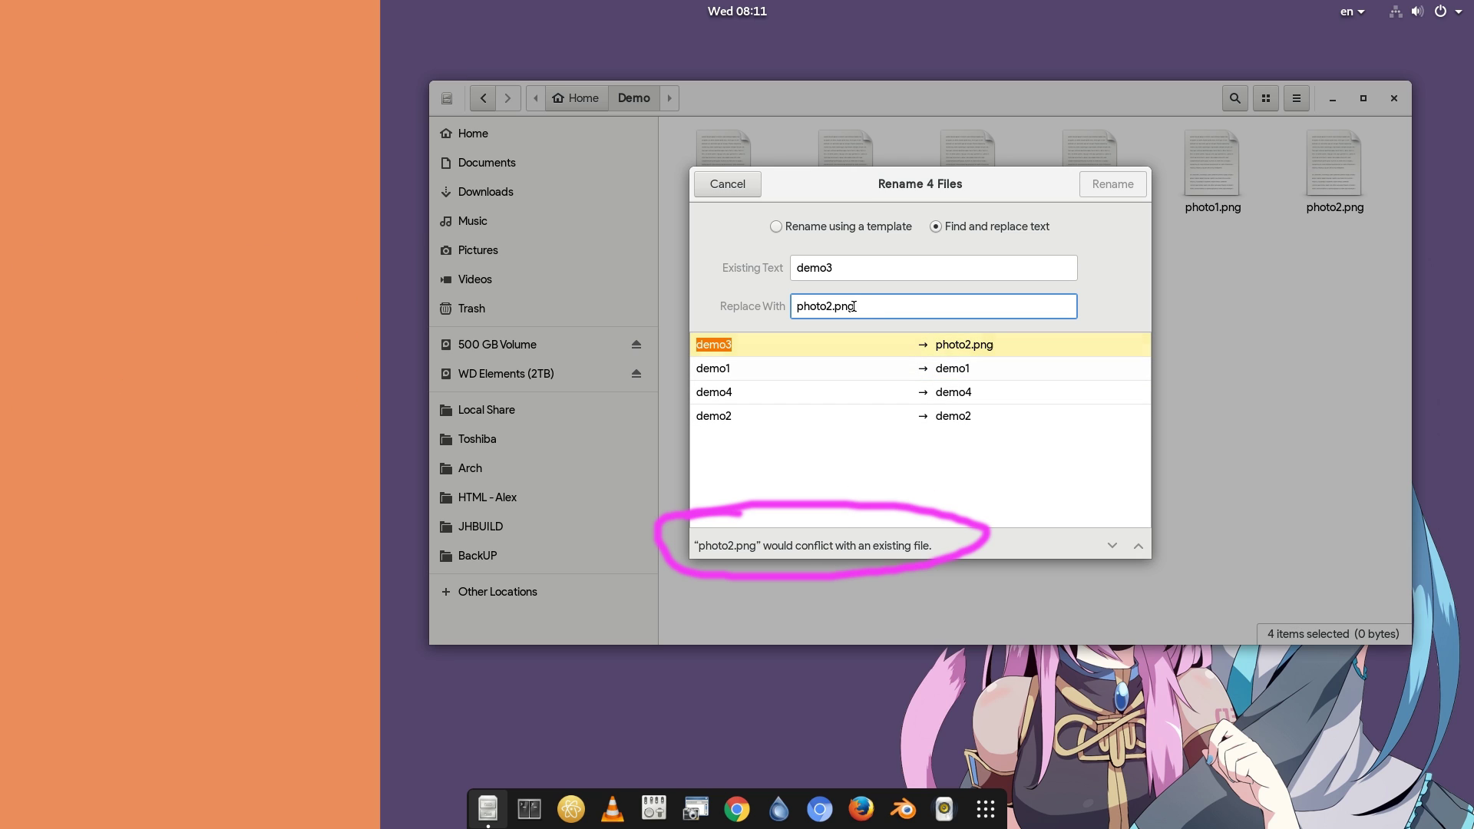
Set the existing text of the find and replace rename to demo
left_click(853, 271)
key("BackSpace")
key("BackSpace")
key("BackSpace")
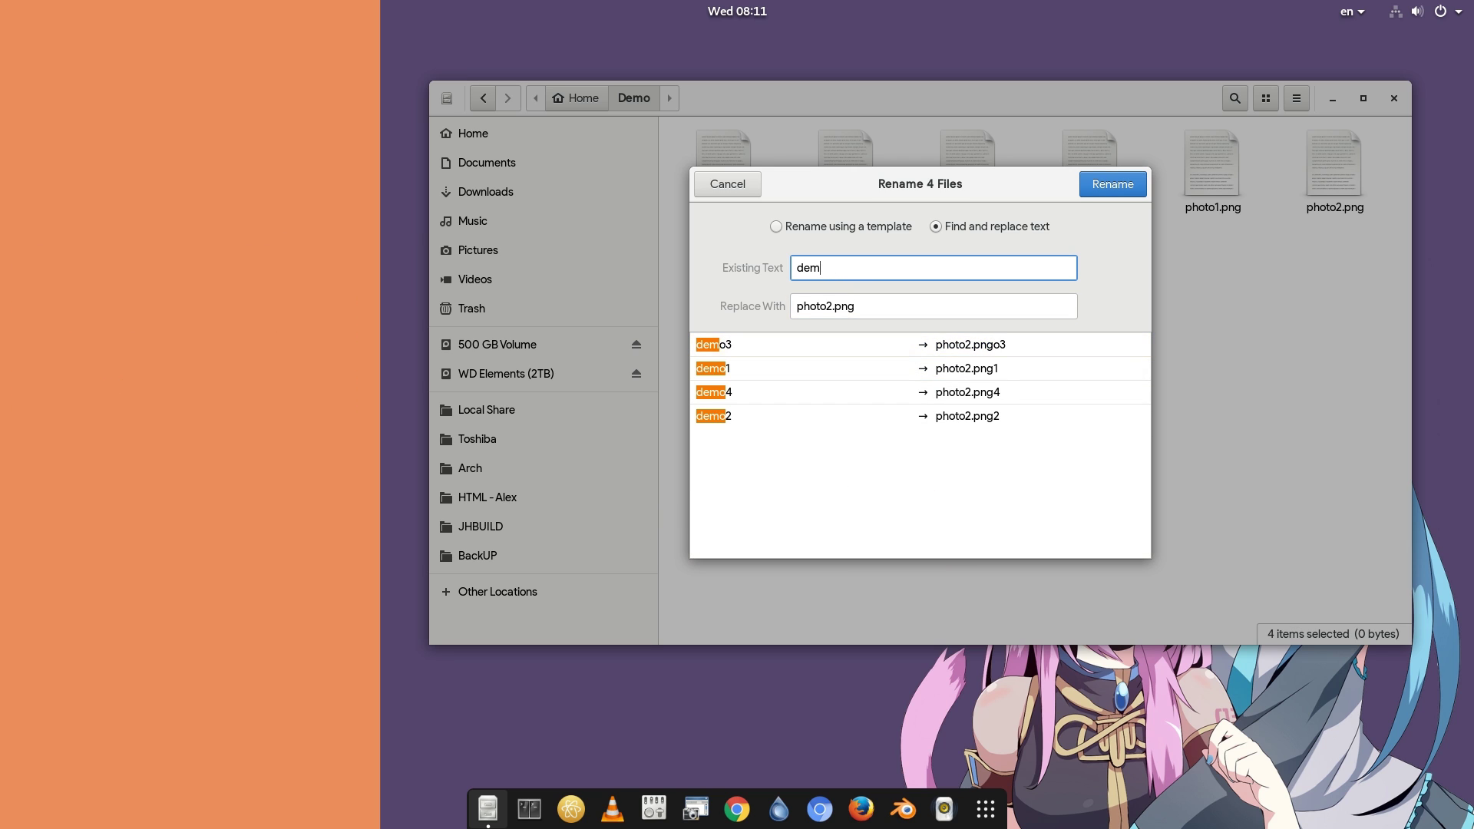
type("mo")
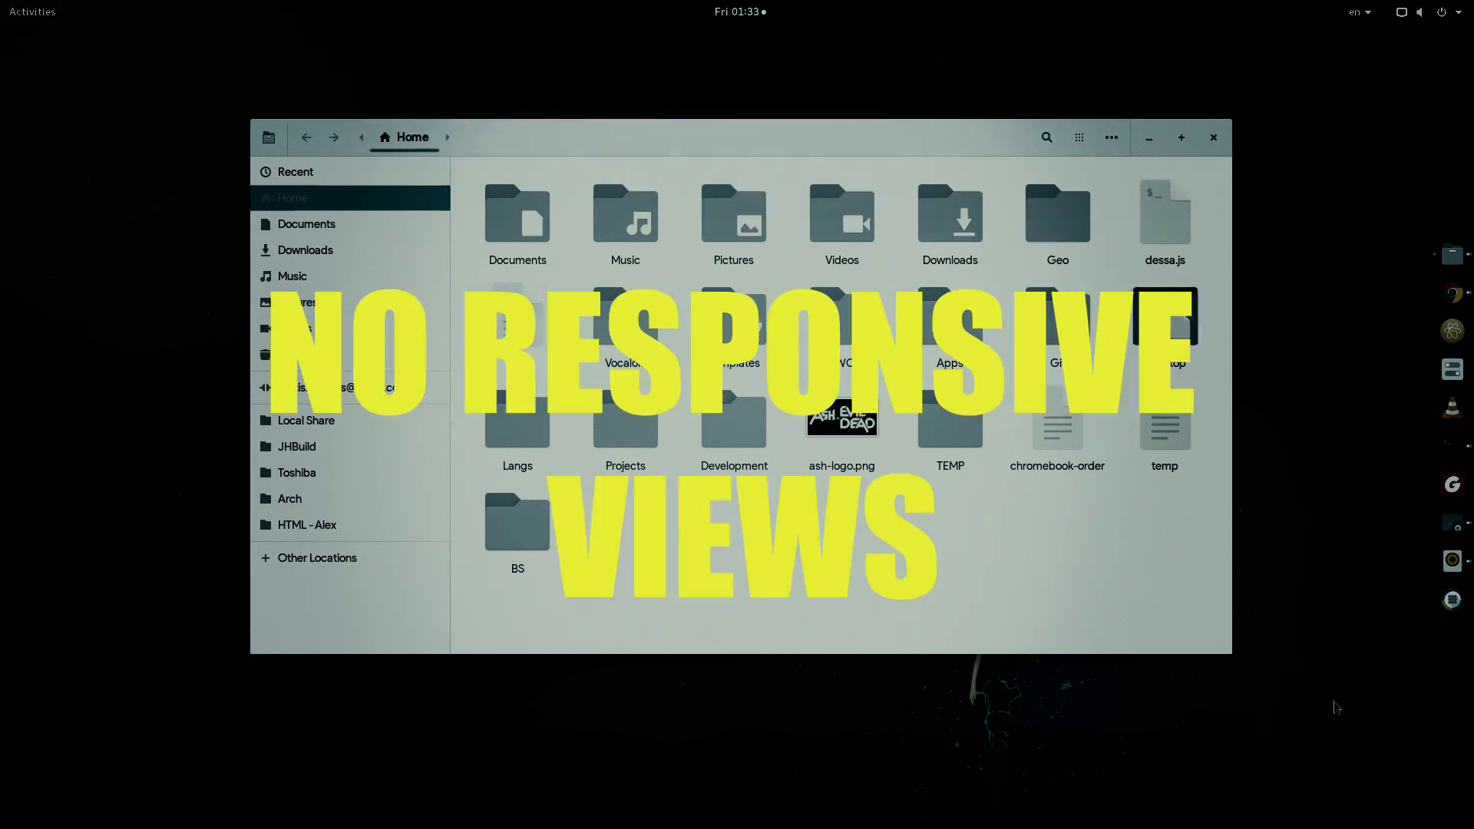
Widen the file manager window slightly and enlarge the home folder's icons by one zoom level
left_click_drag(1229, 625, 1236, 593)
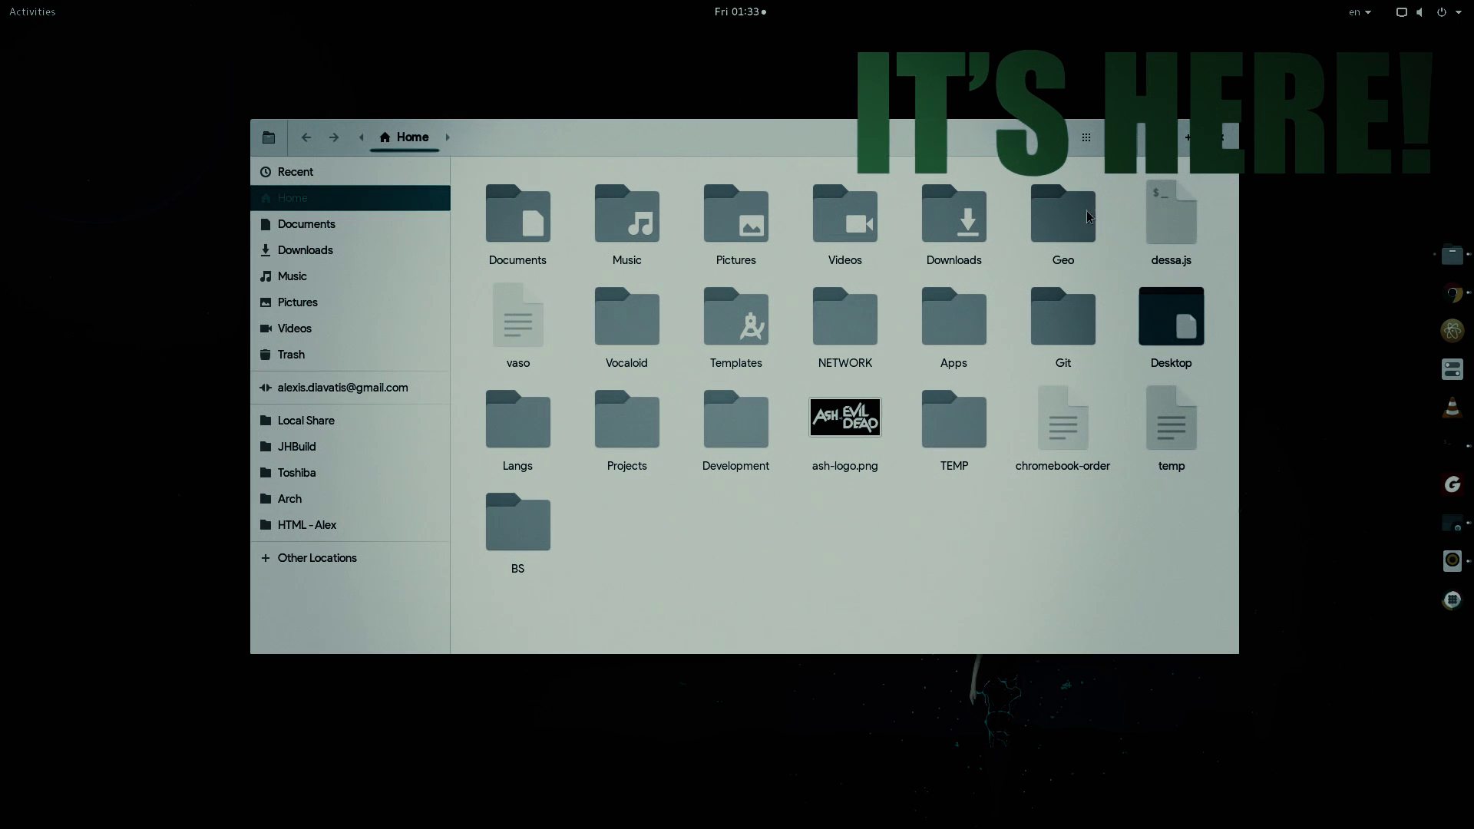
left_click(1086, 138)
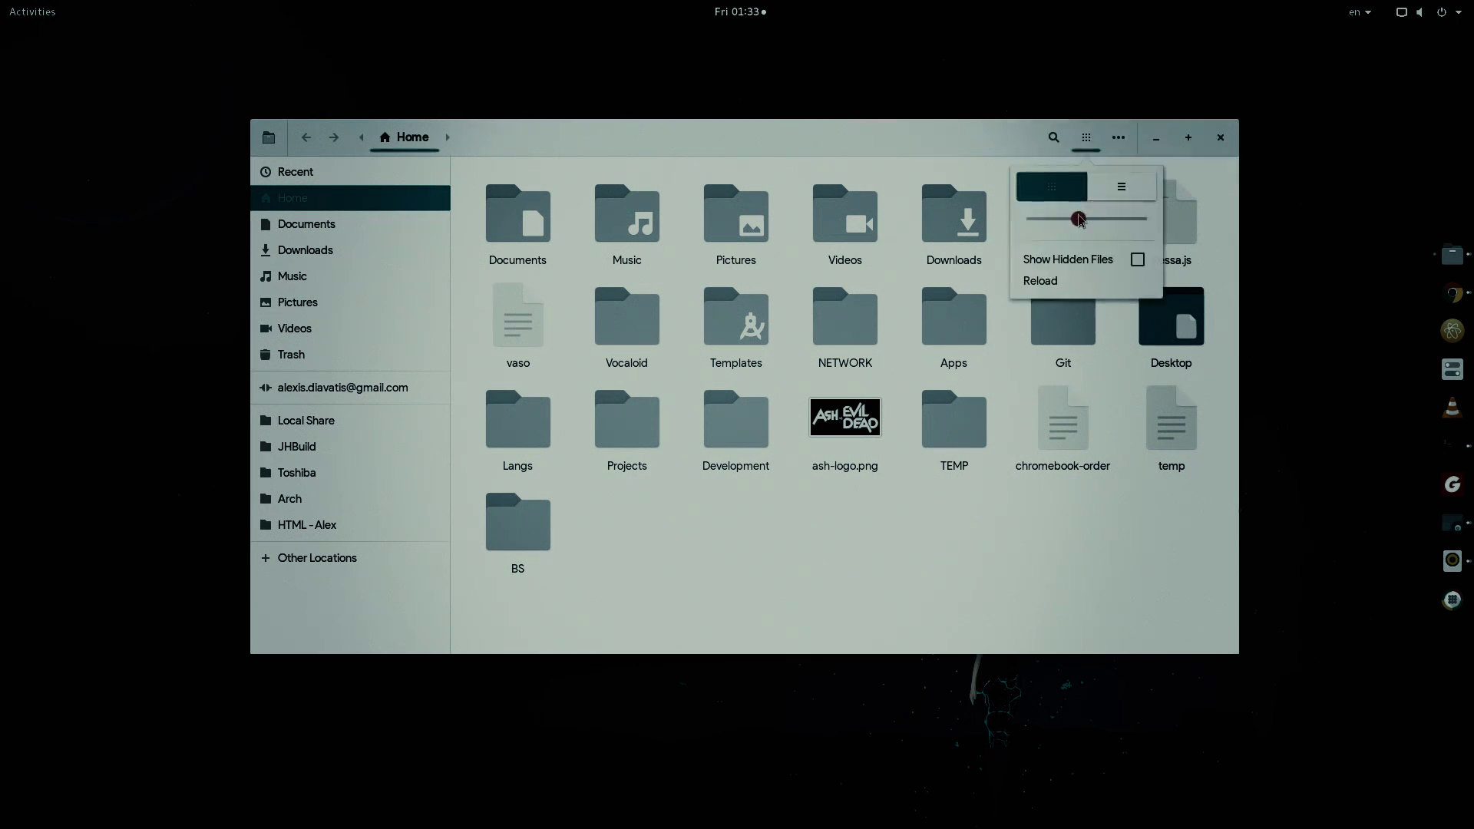
mouse_move(1079, 219)
left_mouse_down()
mouse_move(1108, 219)
mouse_move(1094, 225)
left_mouse_up()
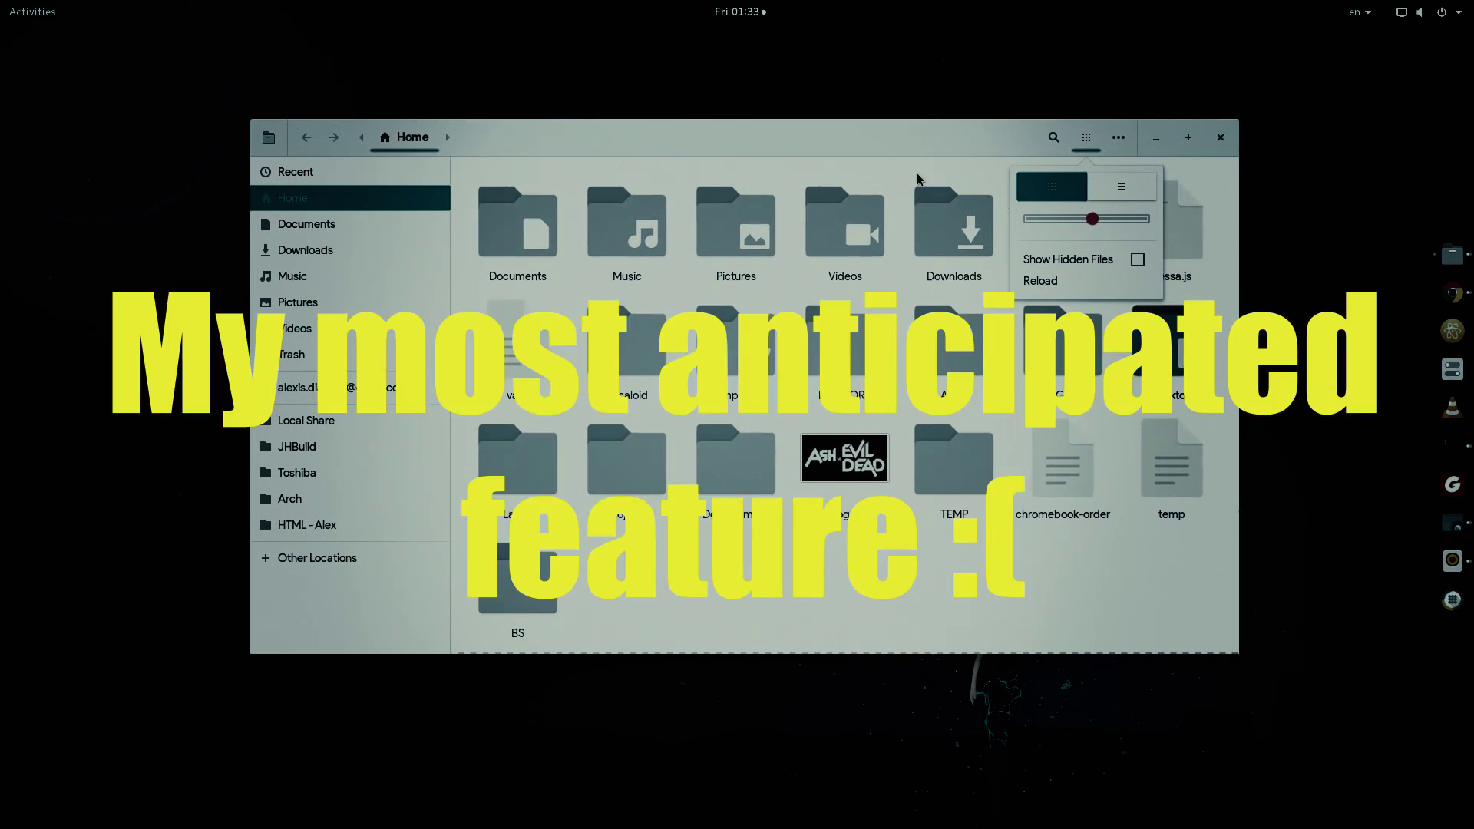
left_click(1086, 137)
Show the Pictures folder in a narrower window and increase the zoom of its thumbnails
left_click(375, 306)
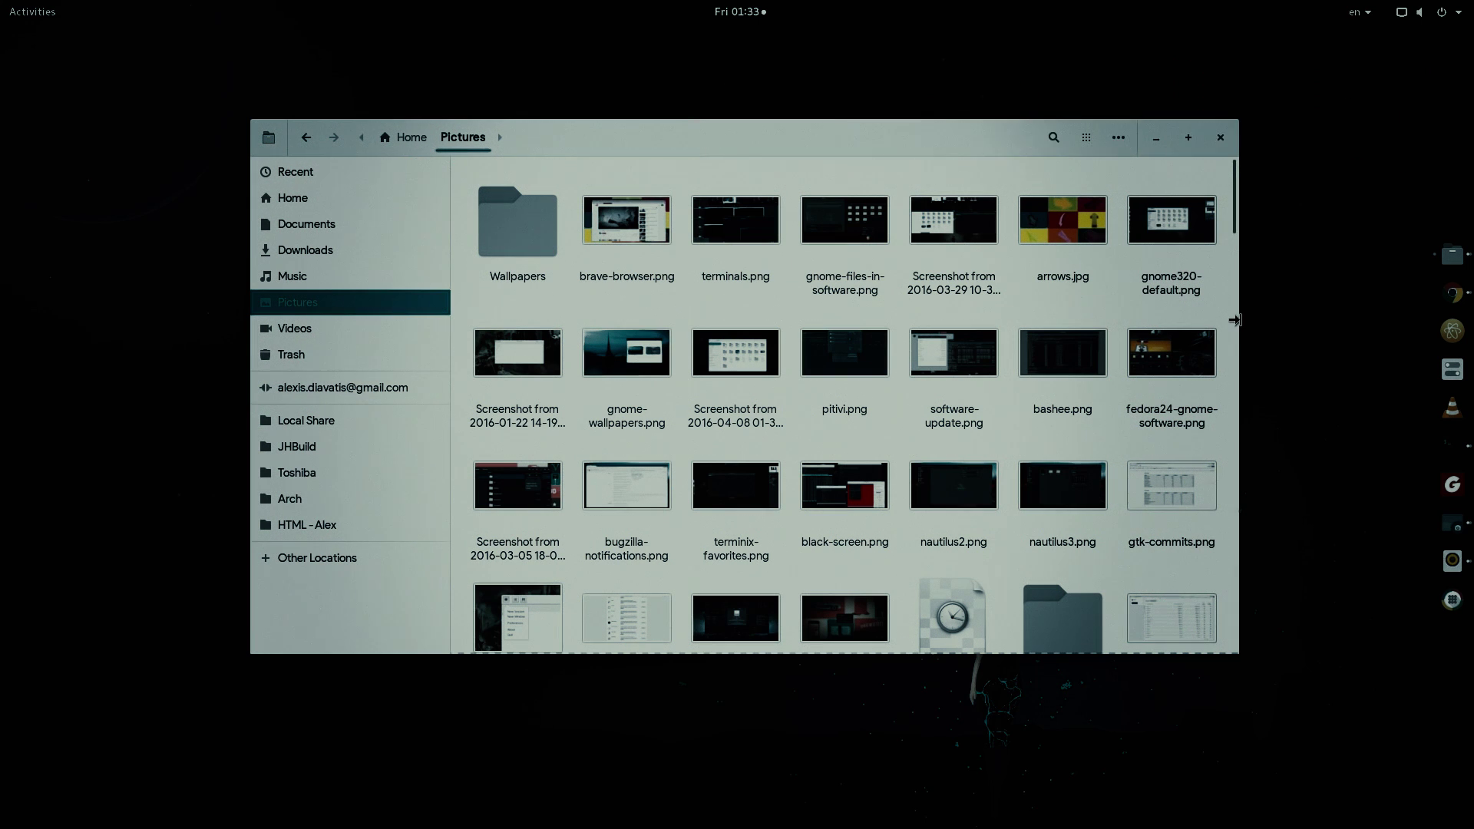
left_click_drag(1252, 329, 1154, 289)
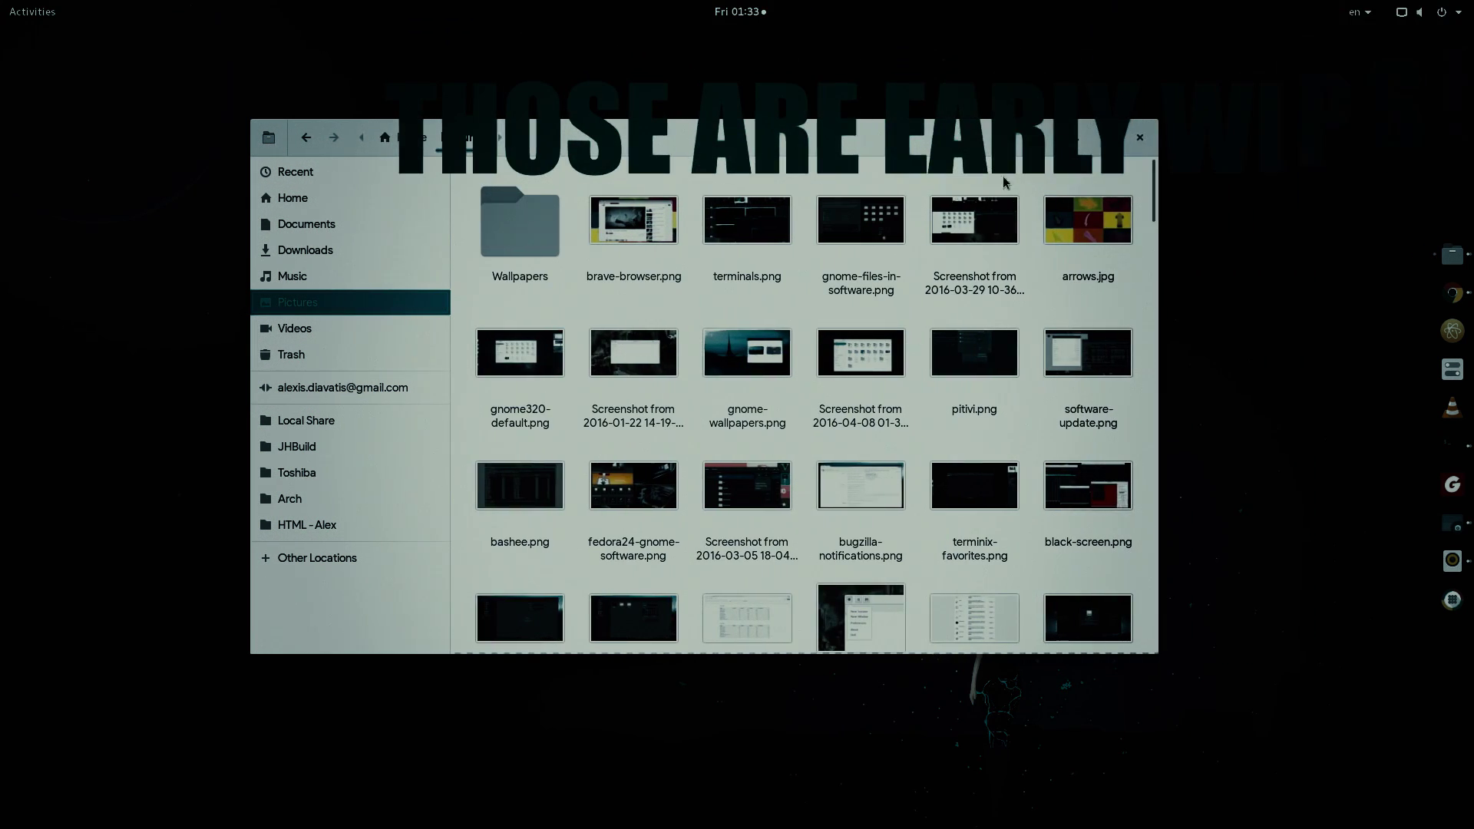
left_click(1005, 136)
left_click_drag(1012, 220, 1060, 229)
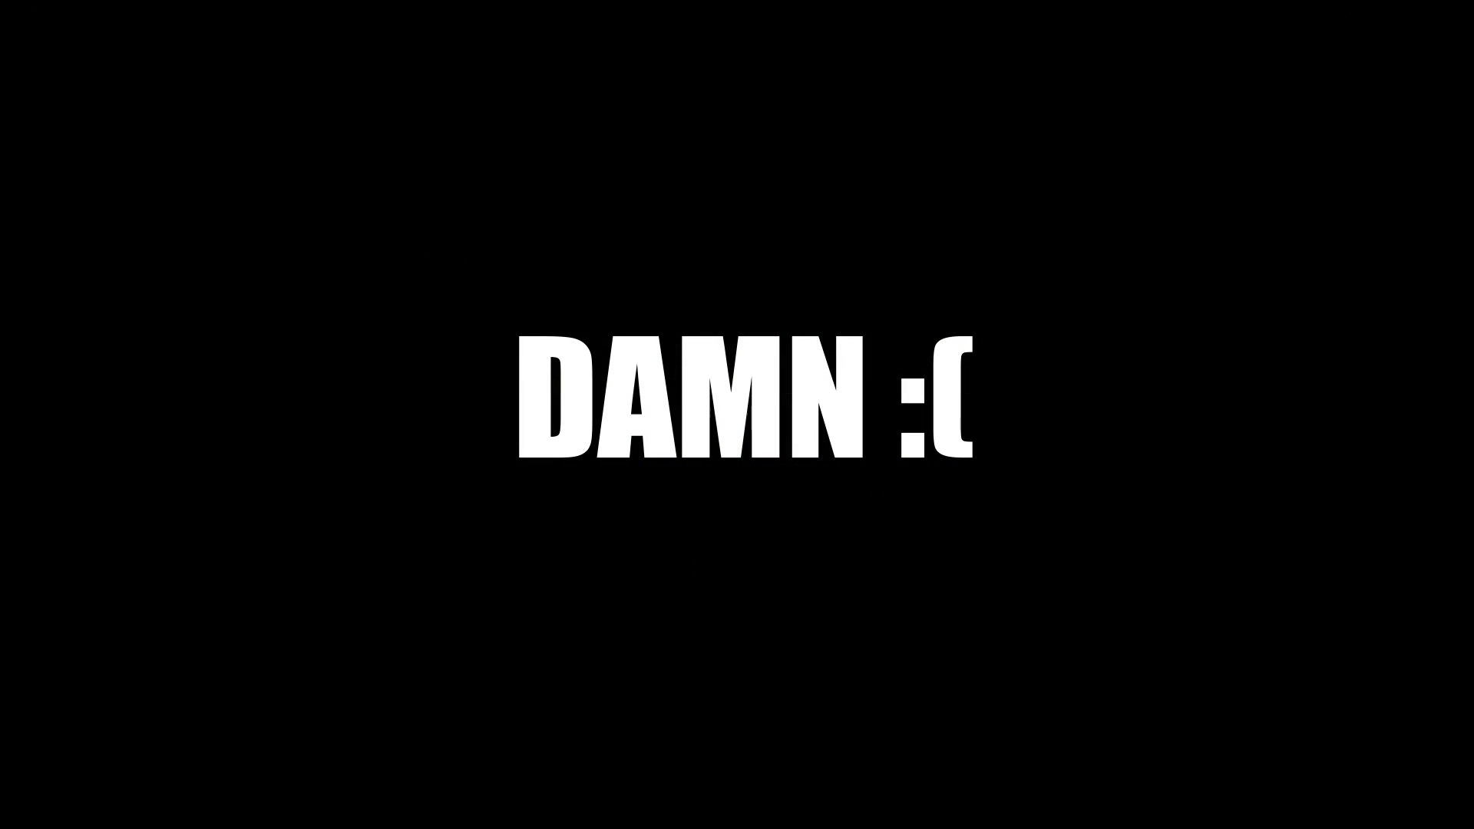